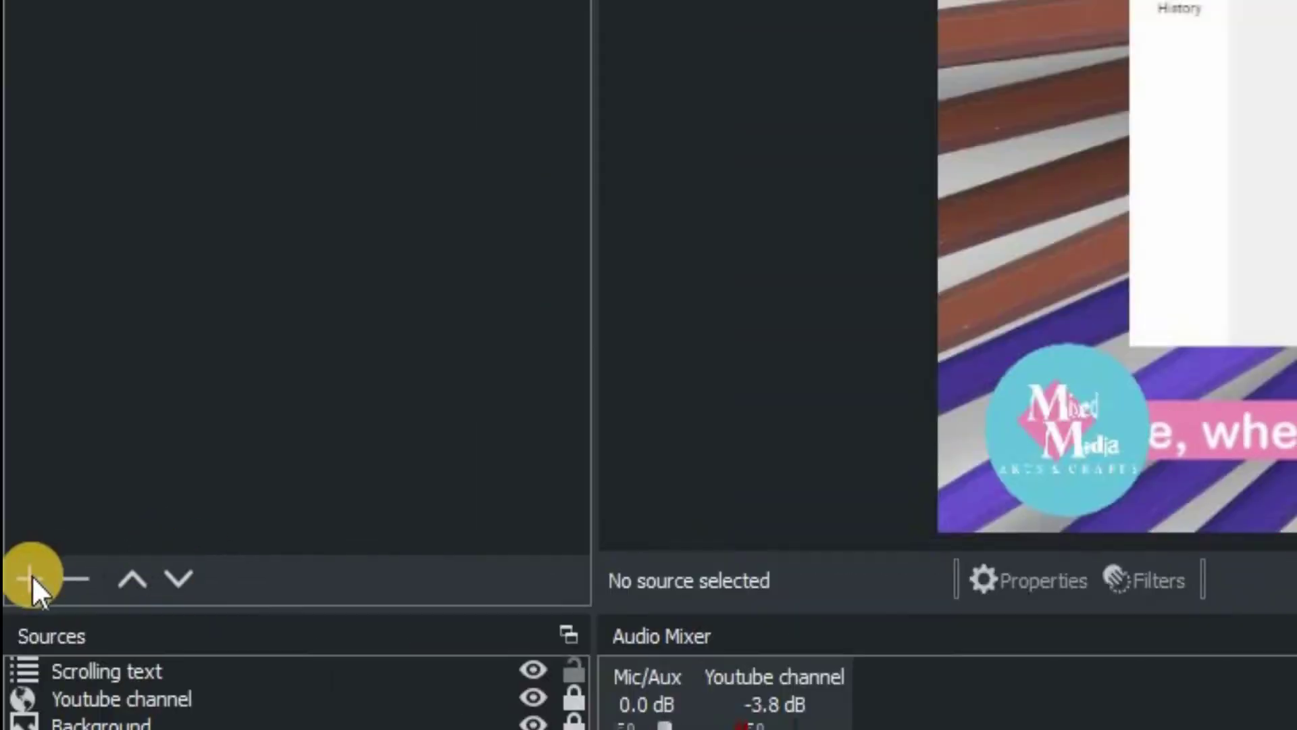
Create a new scene named 'zoom camera'
left_click(4, 529)
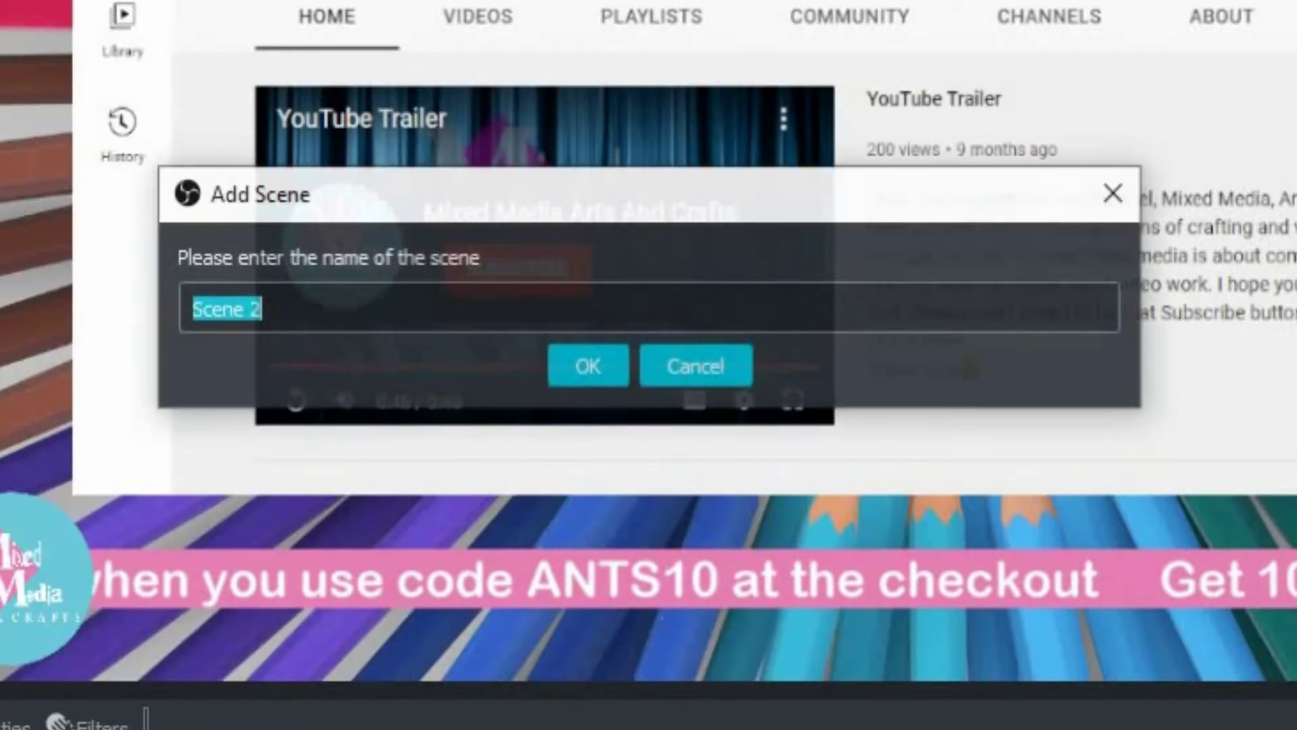
type("z")
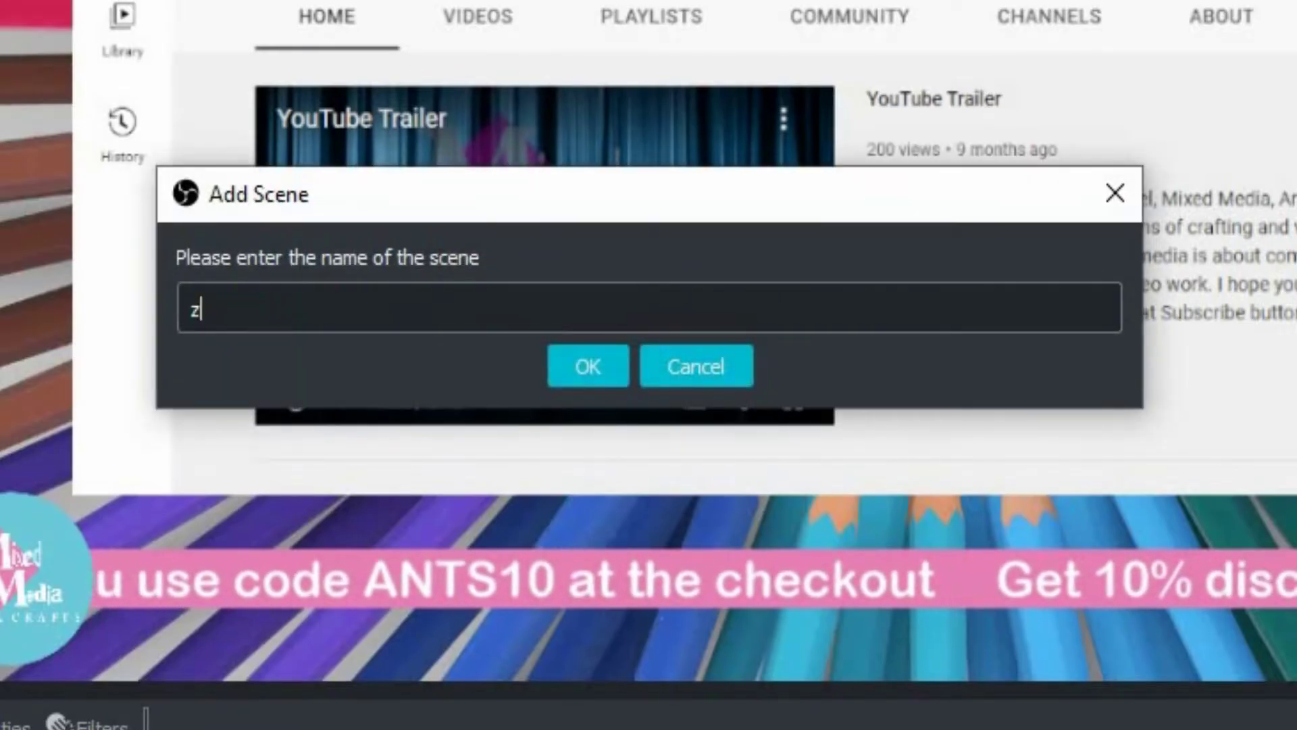
type("oo")
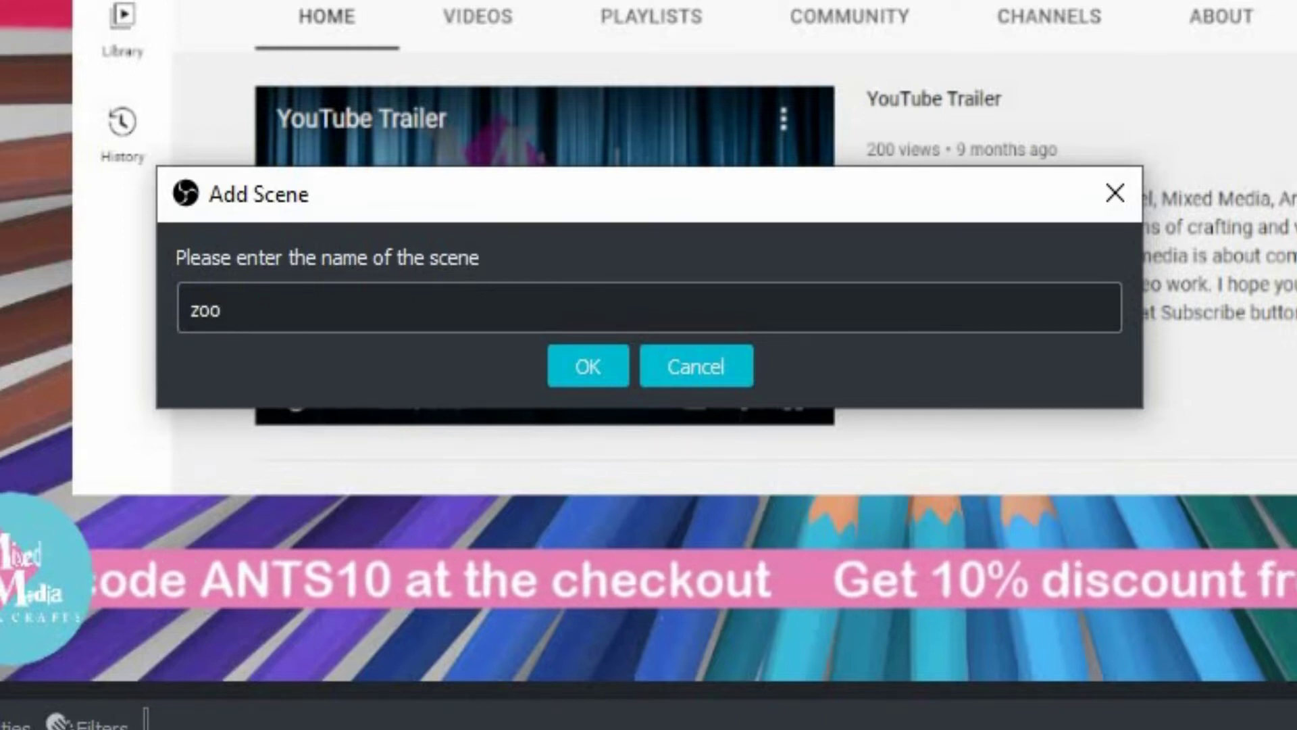
type("m camera")
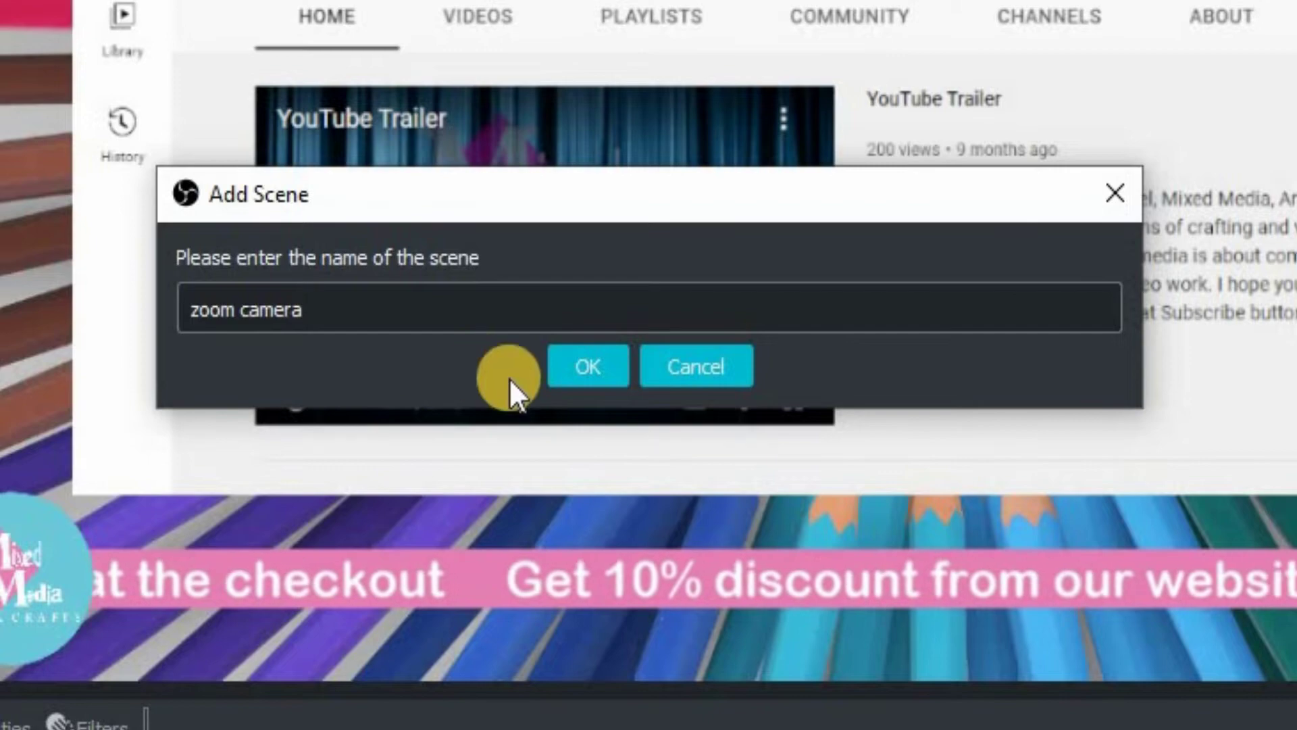
left_click(580, 363)
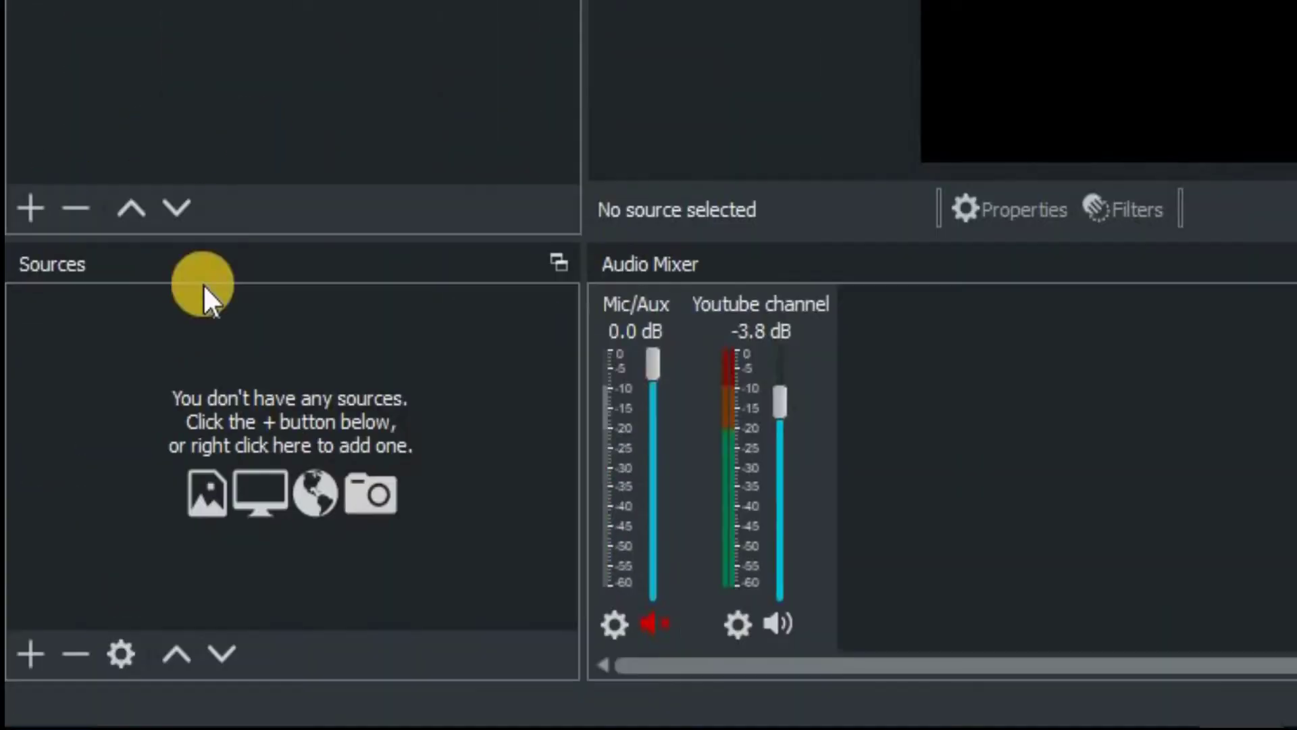
Add the existing Webcam video capture source to the scene
left_click(32, 649)
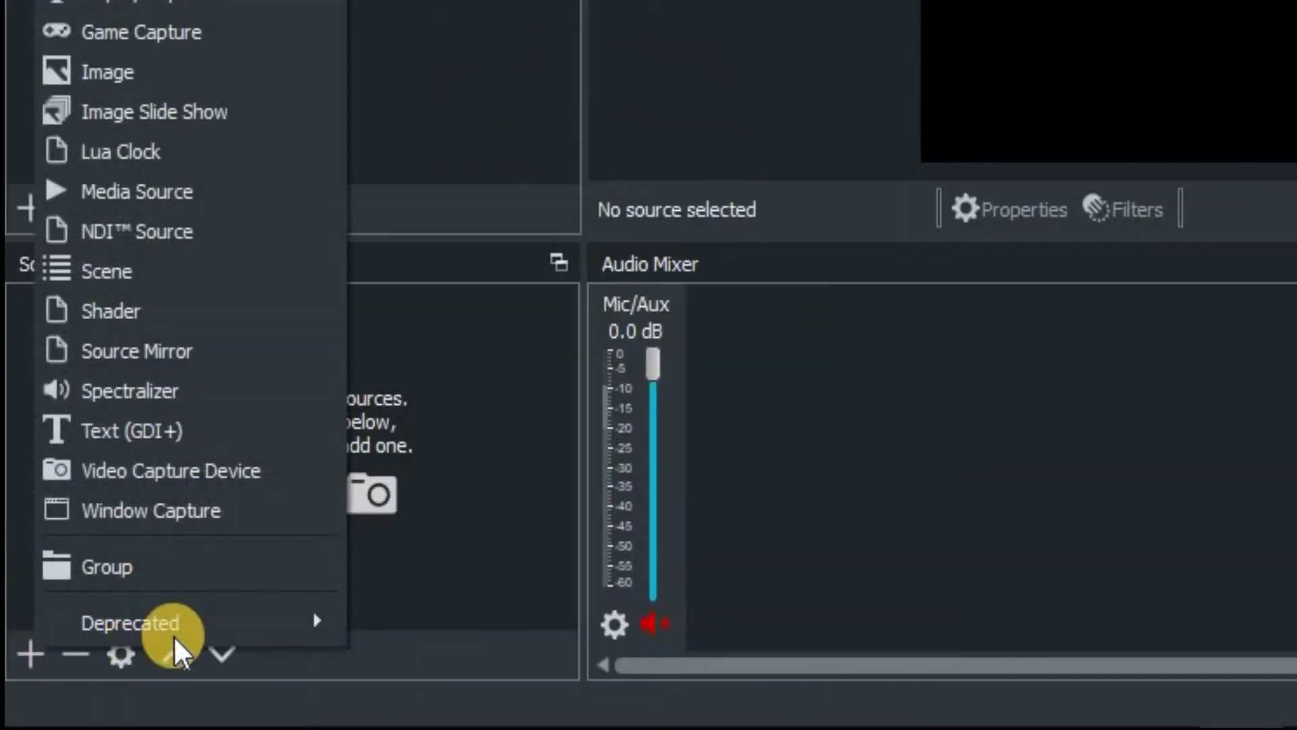
mouse_move(201, 616)
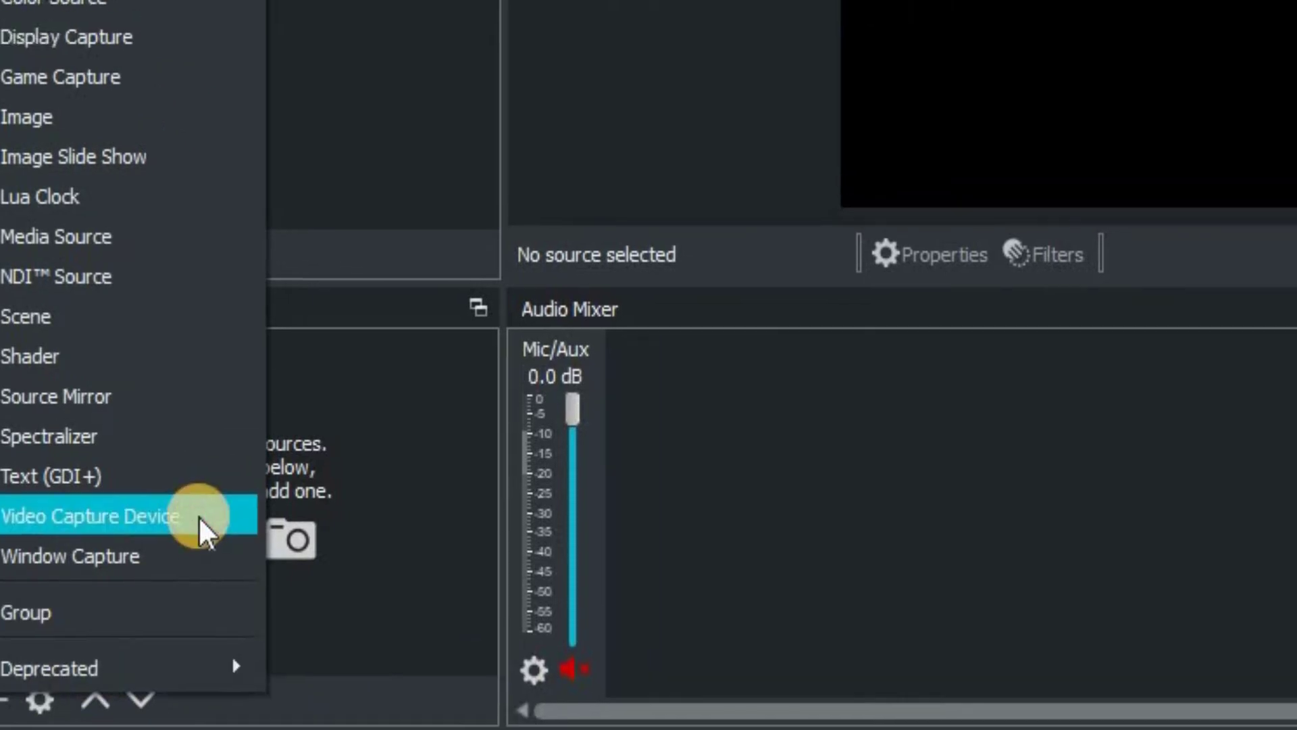
left_click(278, 470)
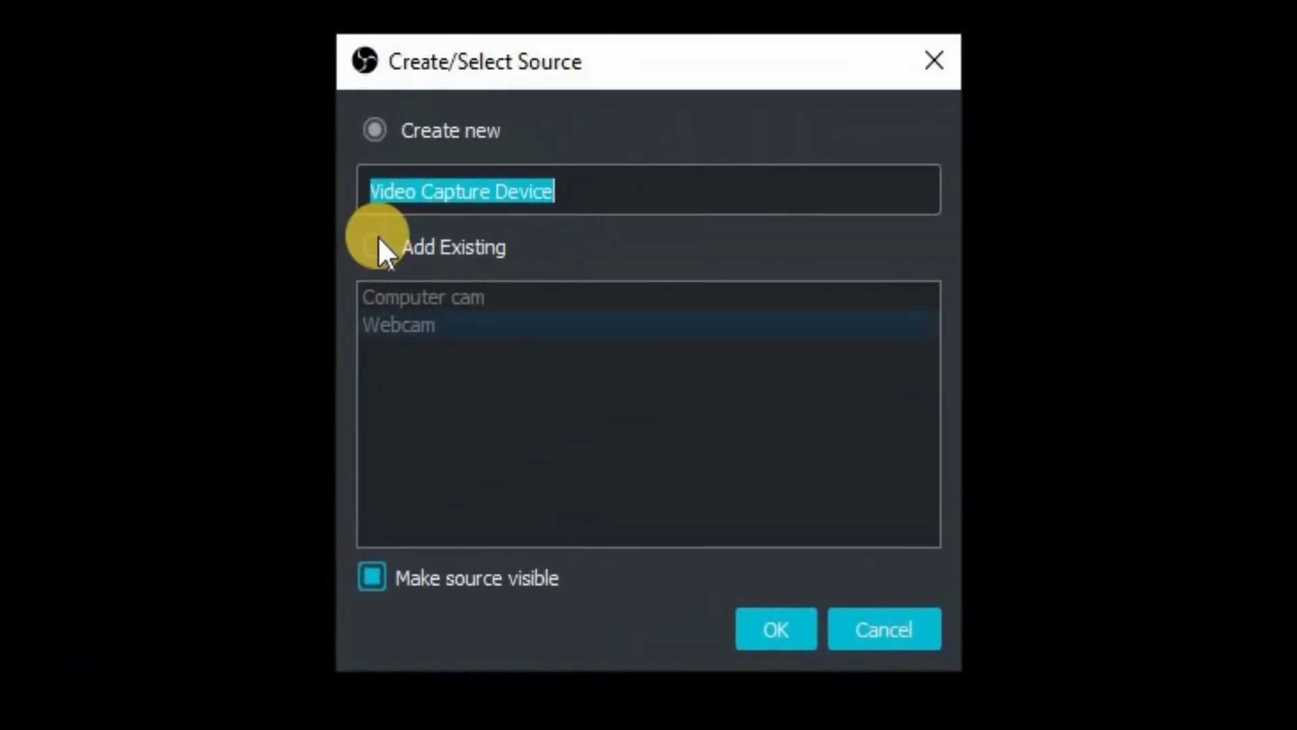
left_click(373, 238)
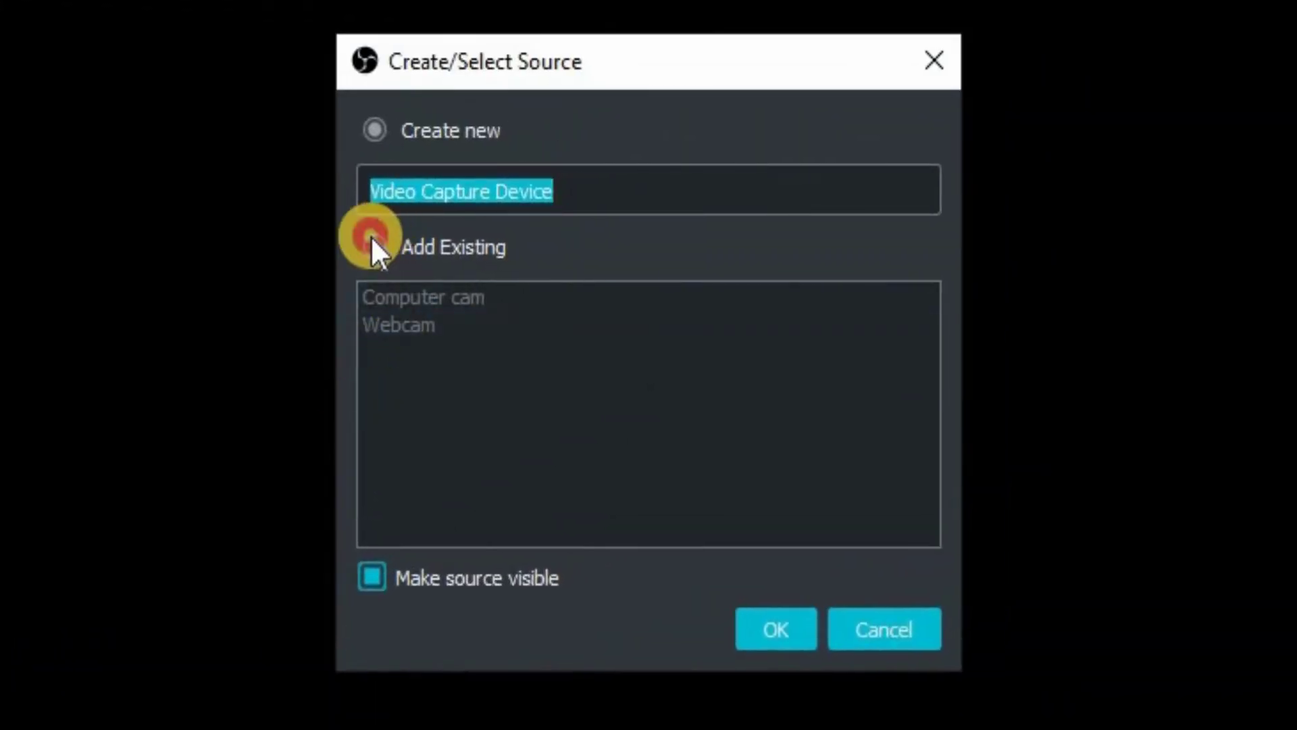
left_click(481, 296)
left_click(458, 328)
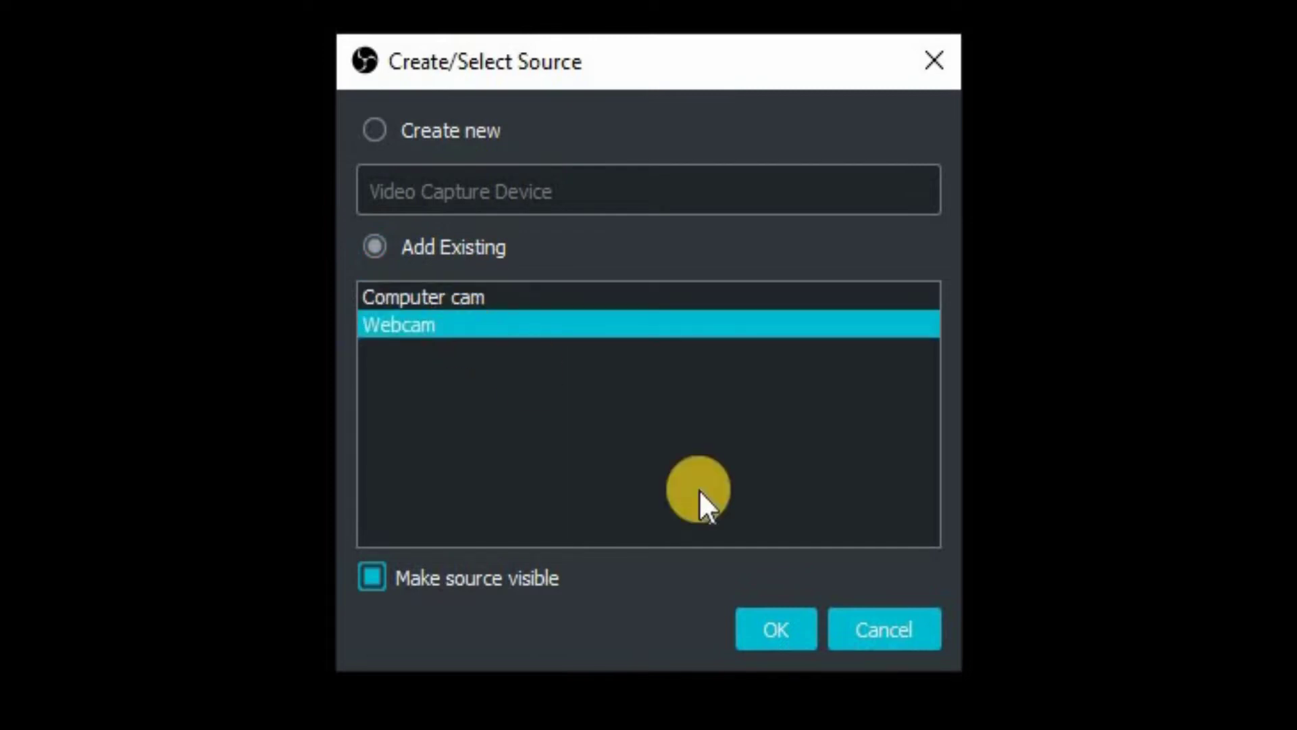
left_click(783, 636)
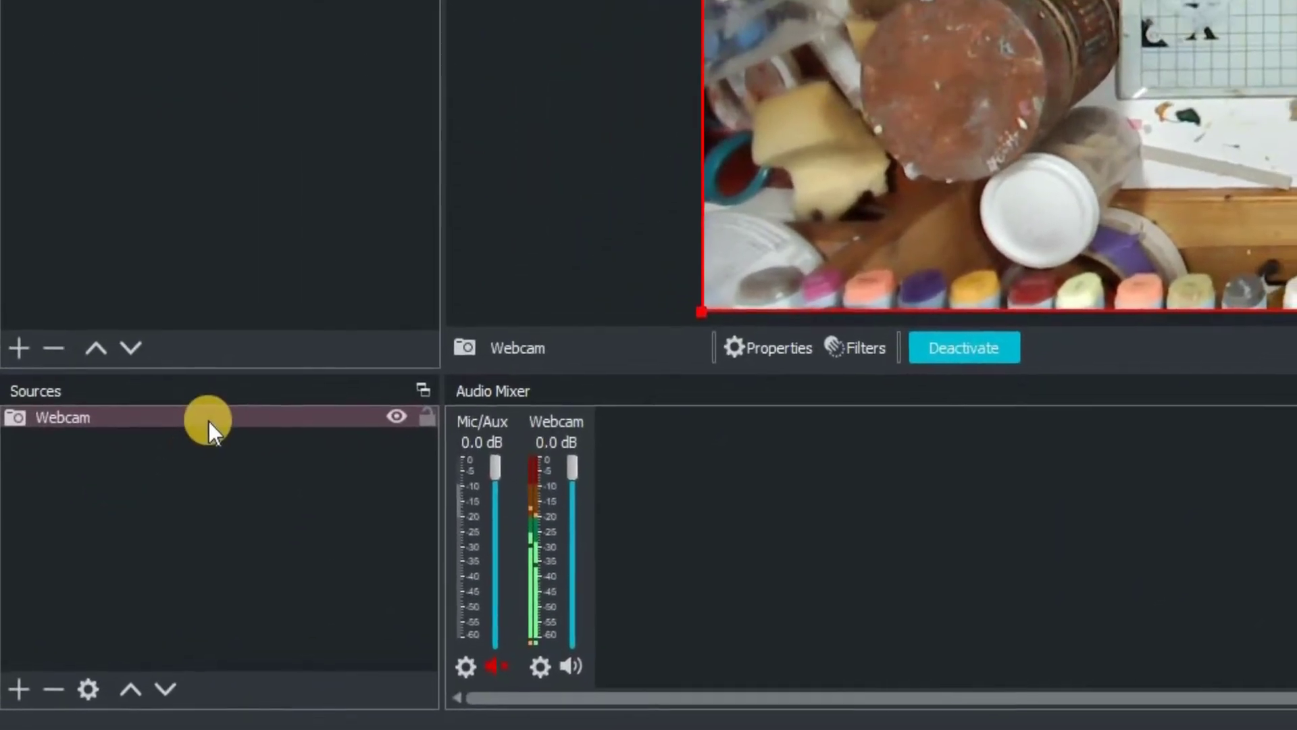
Rotate the Webcam source 180 degrees
right_click(103, 566)
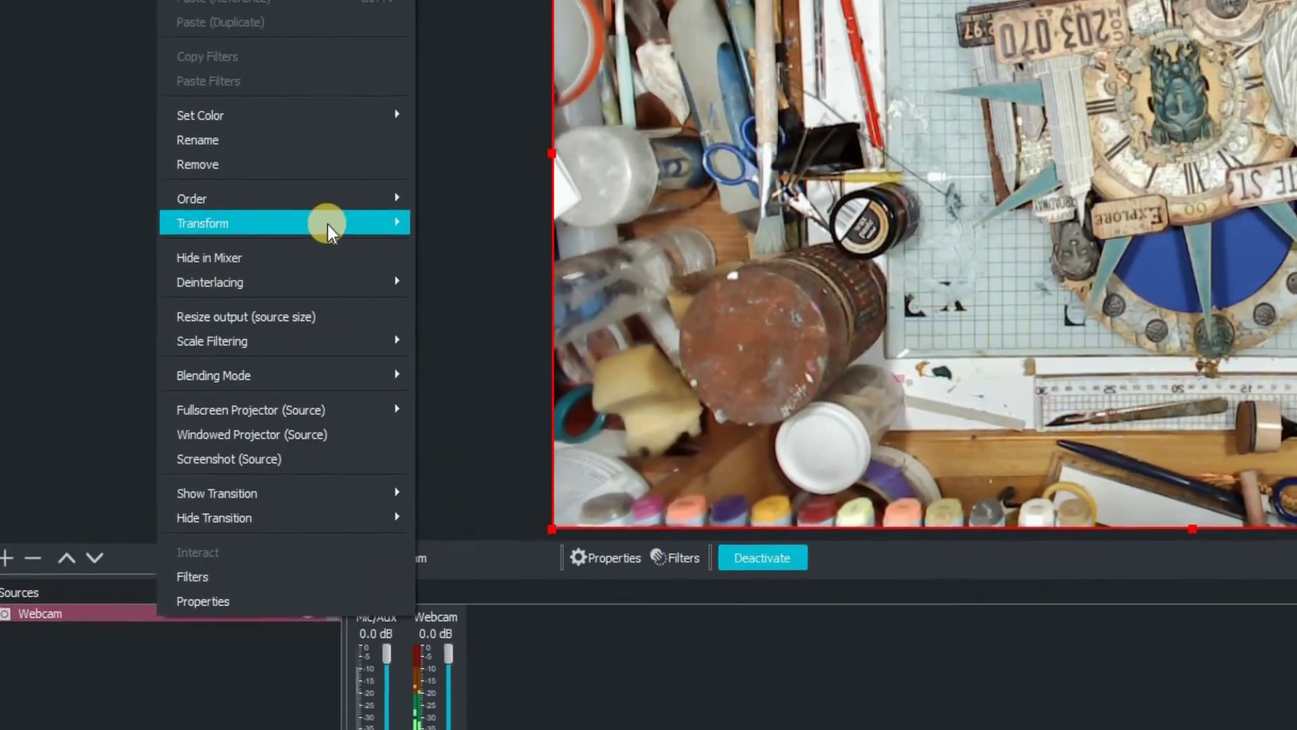
mouse_move(346, 150)
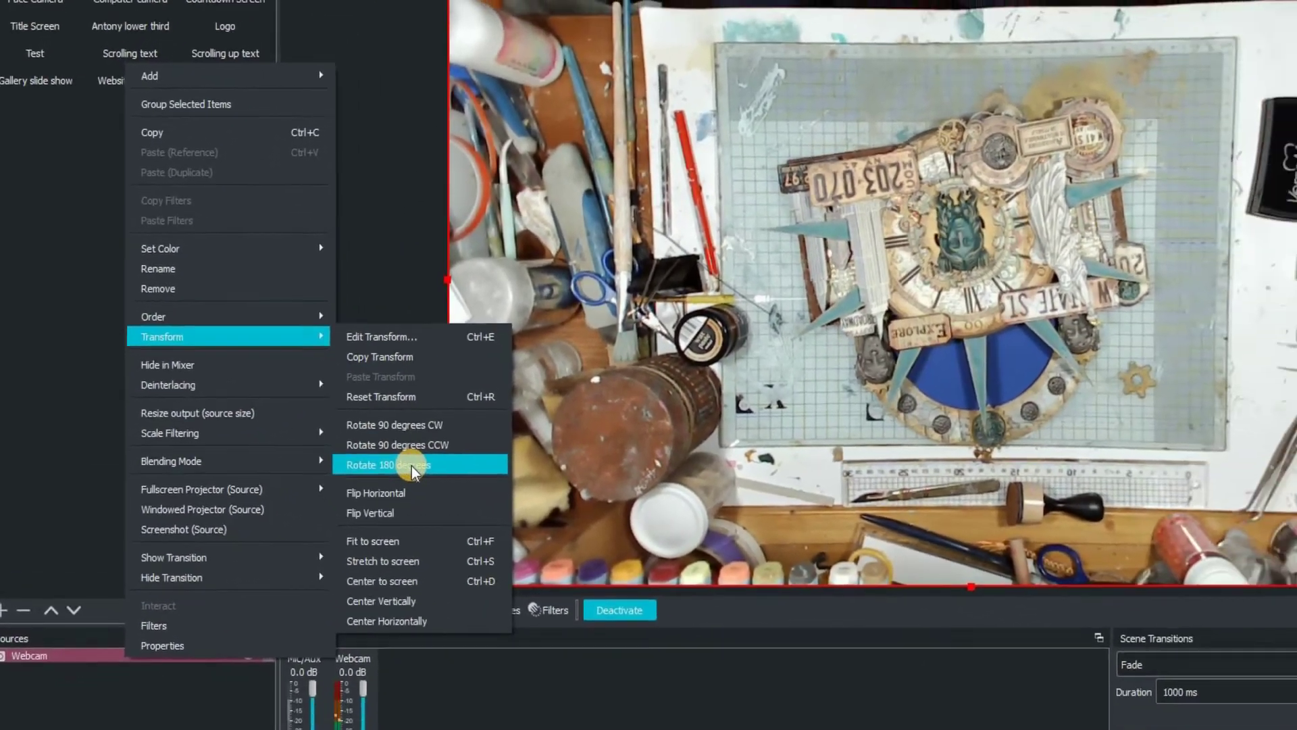
left_click(473, 448)
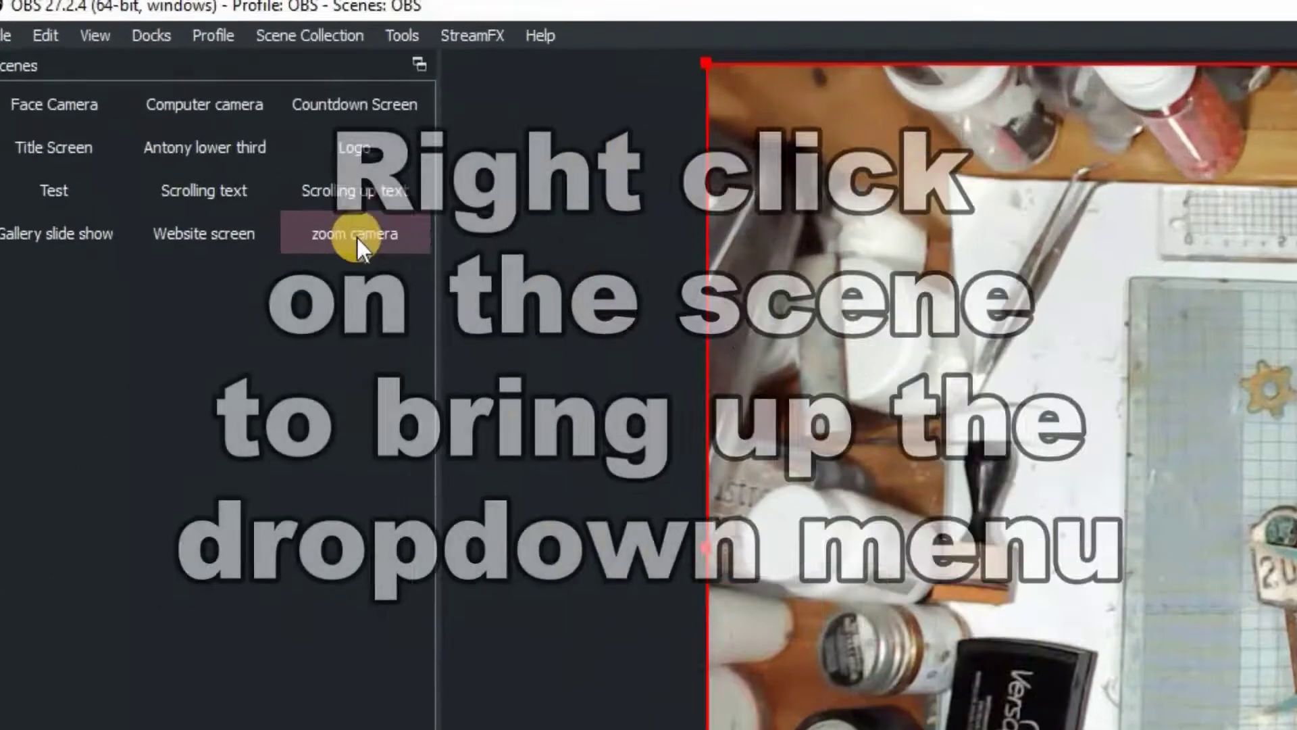
Add a Move Source filter named 'zoom out' to the zoom camera scene
right_click(359, 237)
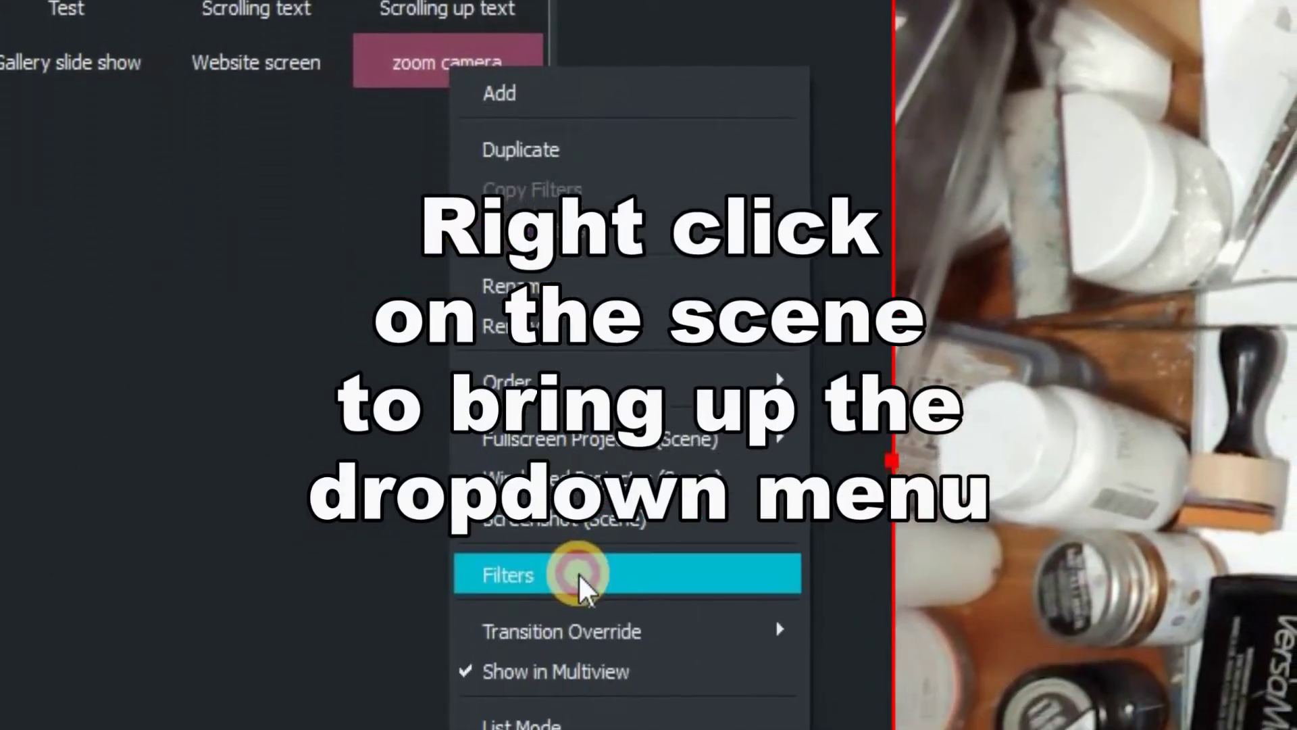
left_click(579, 575)
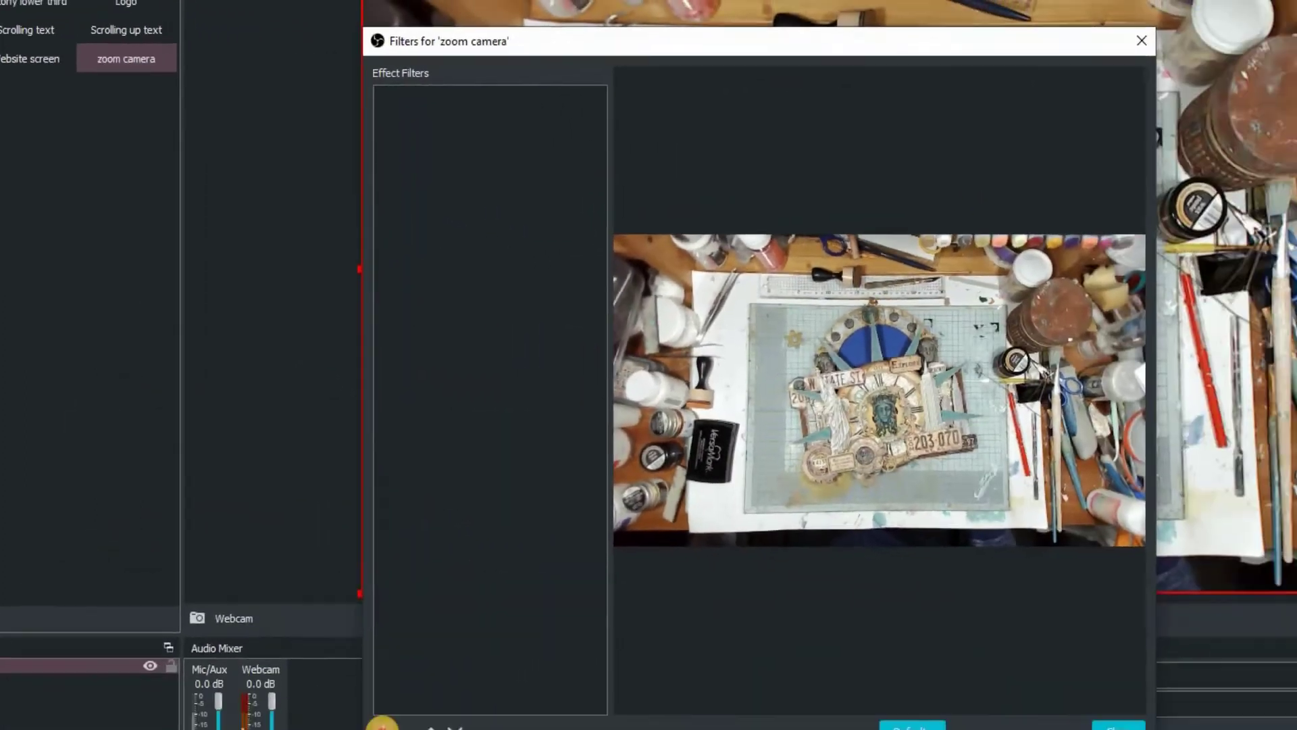
left_click(382, 725)
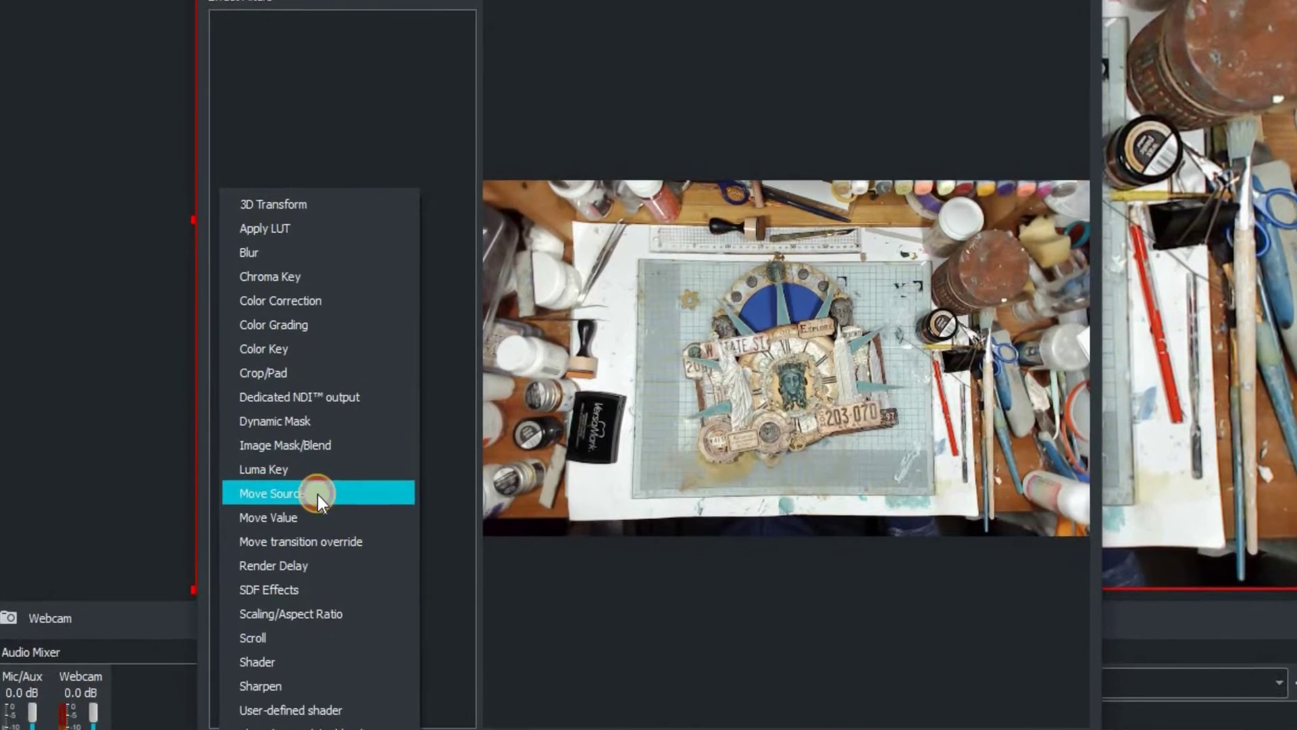
left_click(318, 494)
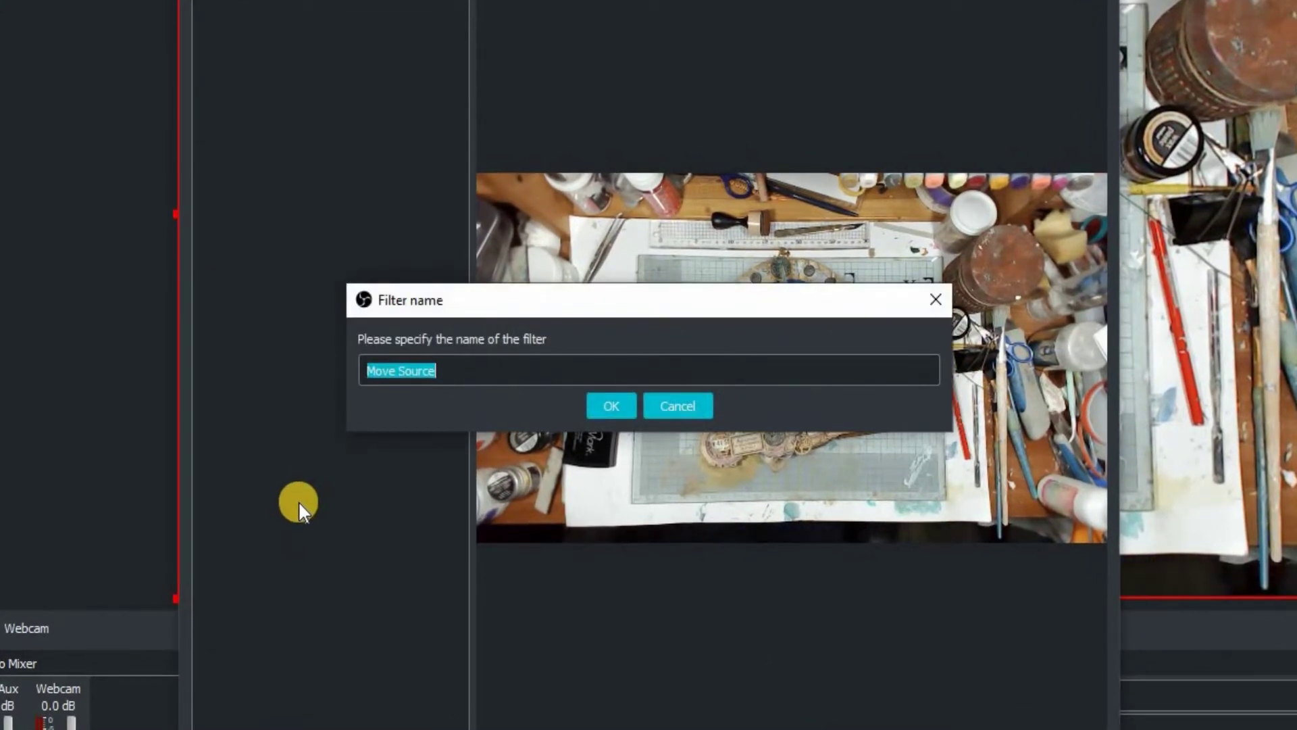
type("zo")
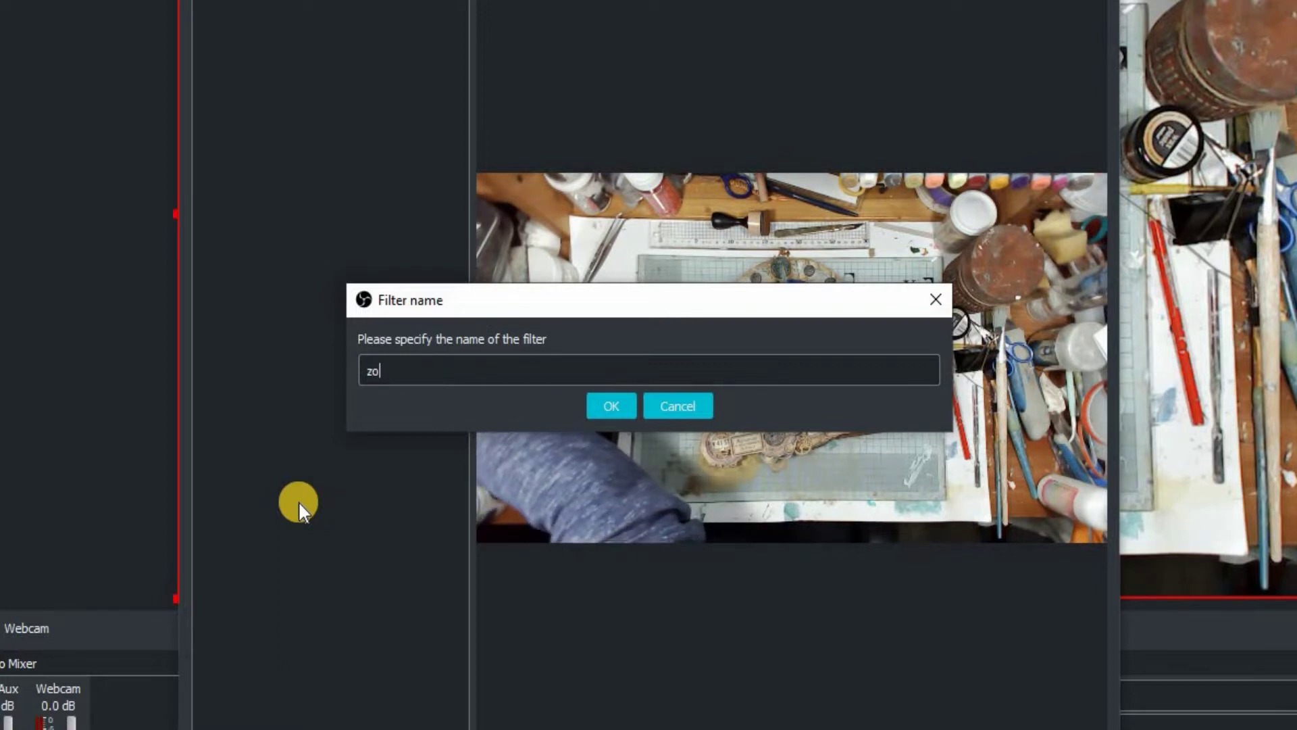
type("om o")
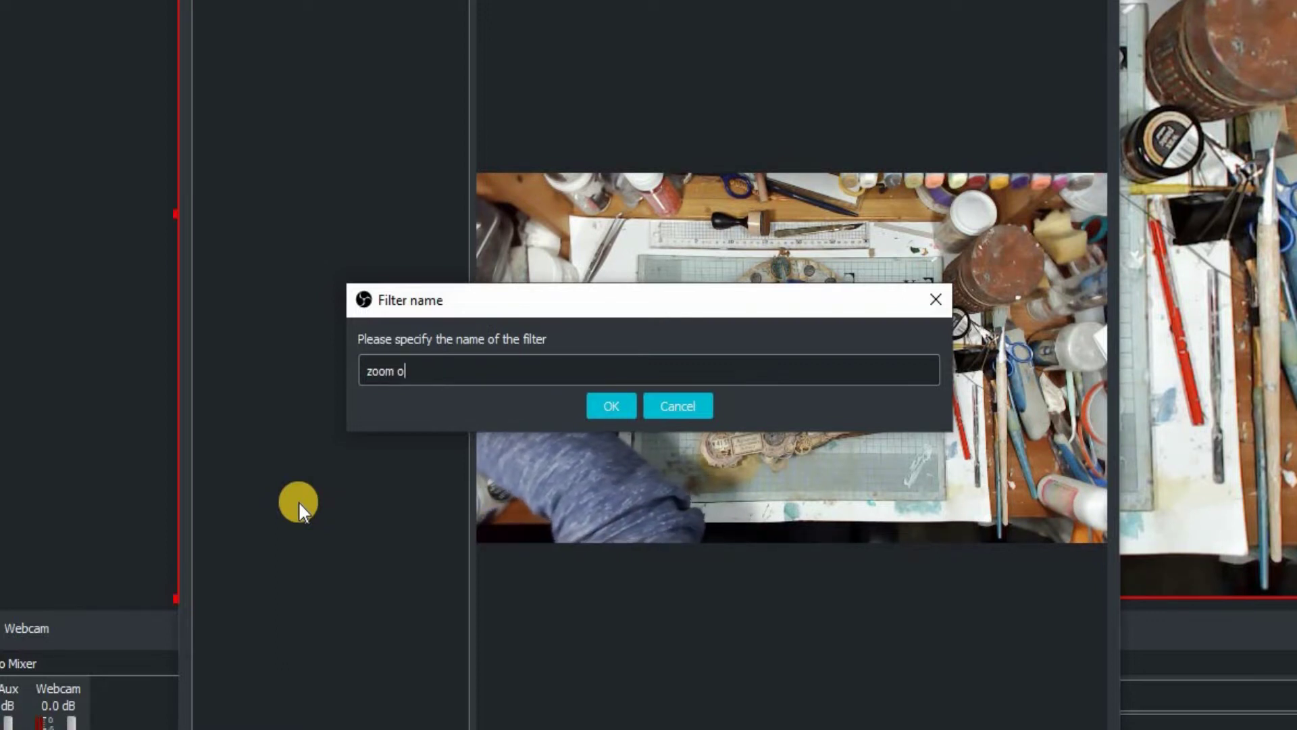
type("ut")
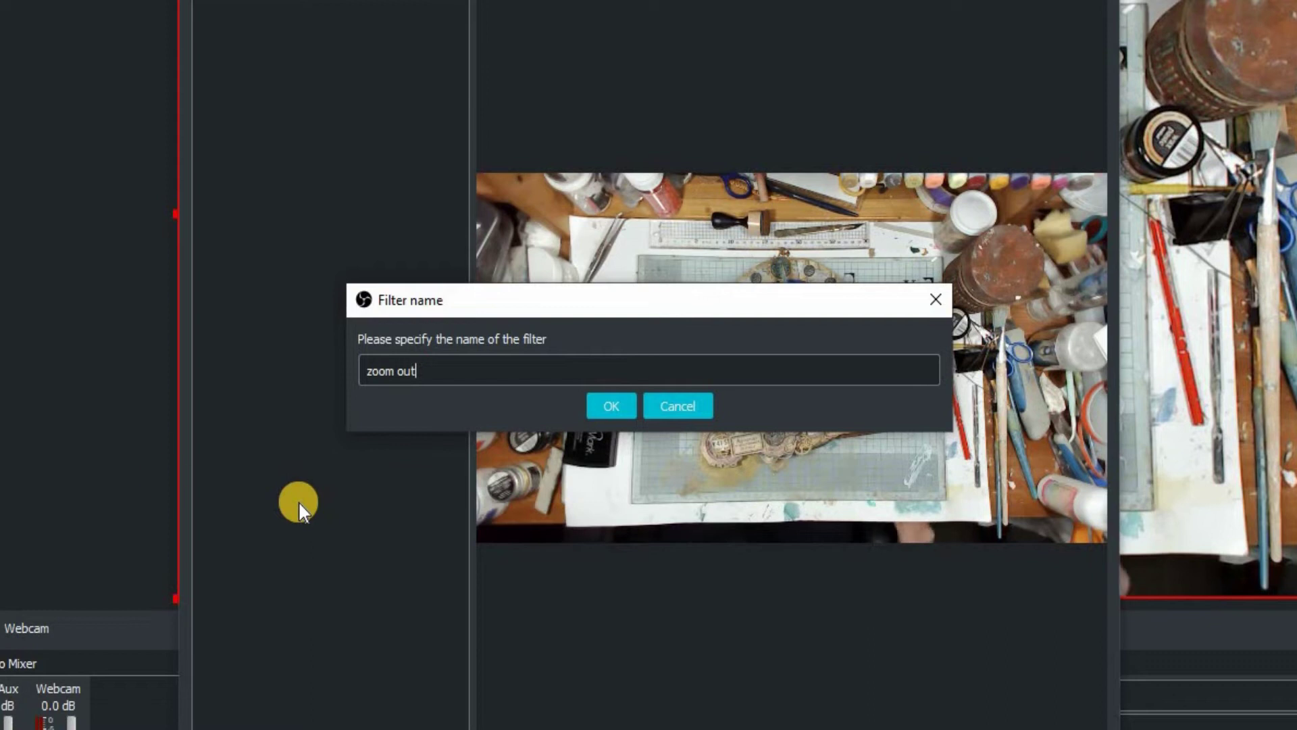
left_click(606, 412)
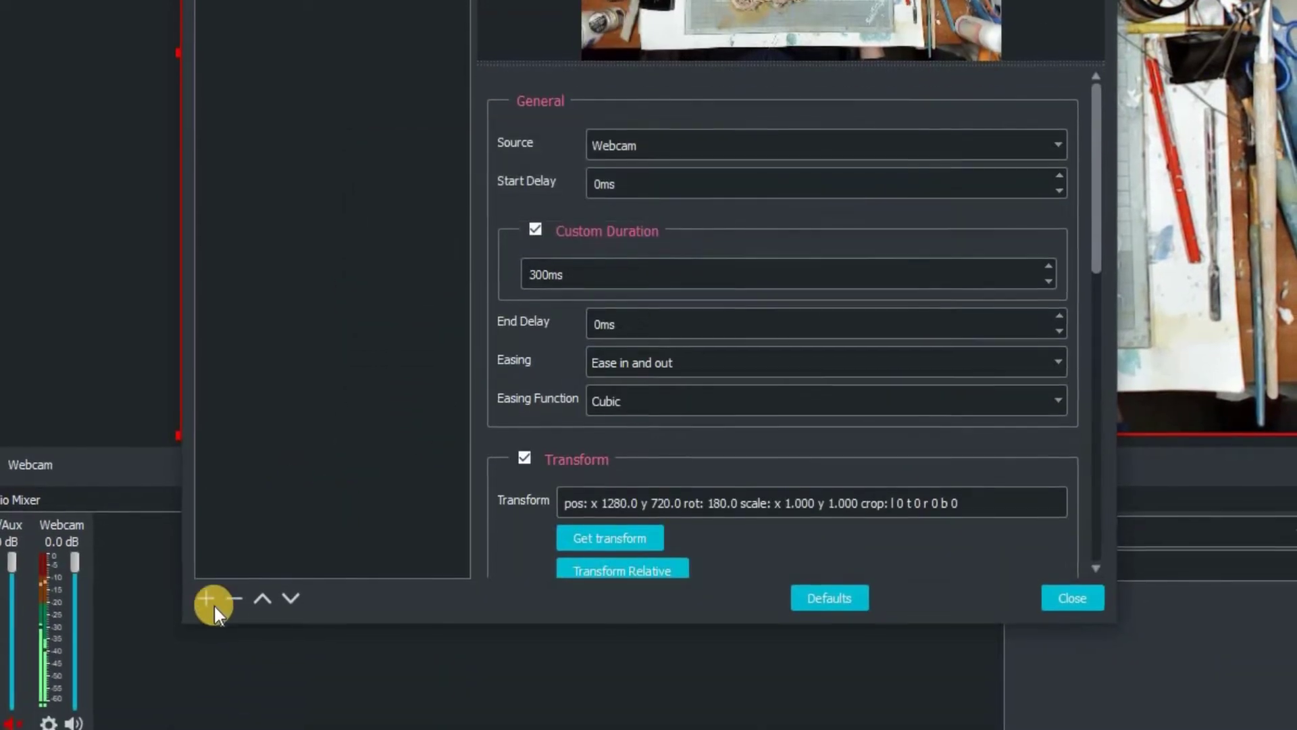
Add a second Move Source filter named 'zoom in' and select it
left_click(205, 606)
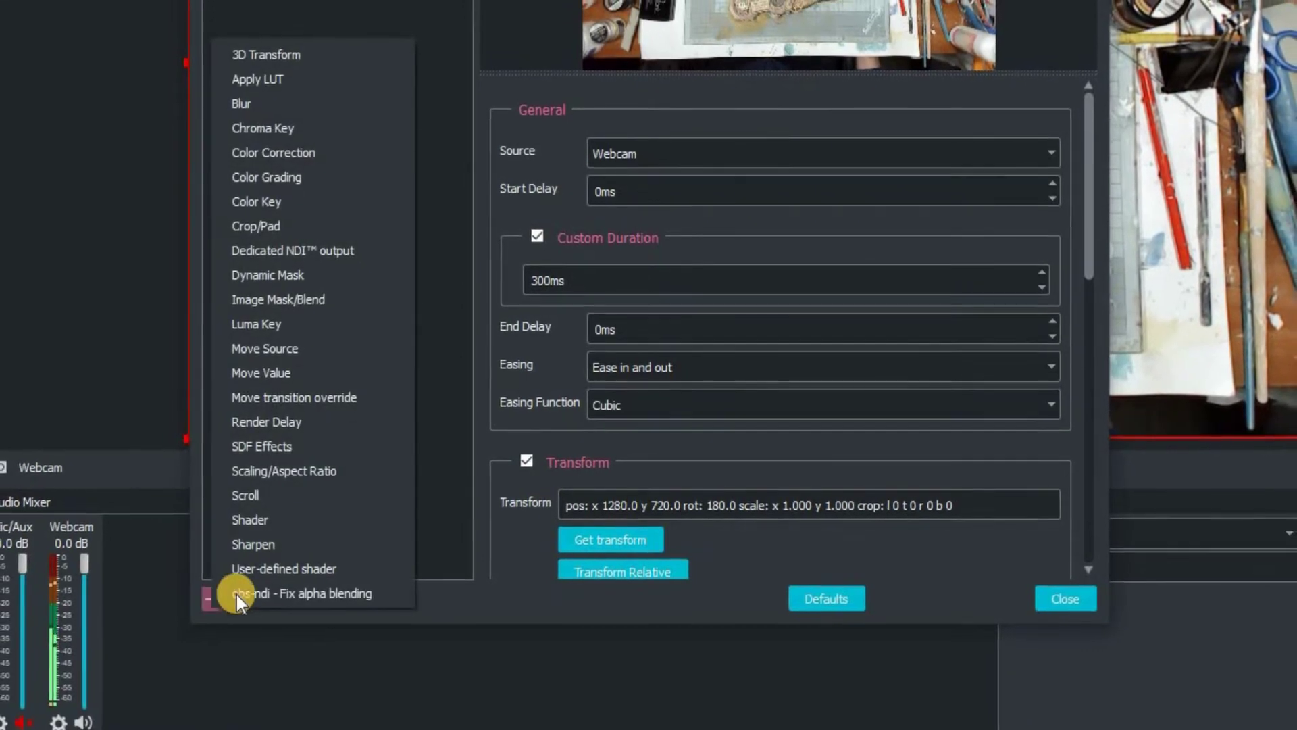
left_click(334, 356)
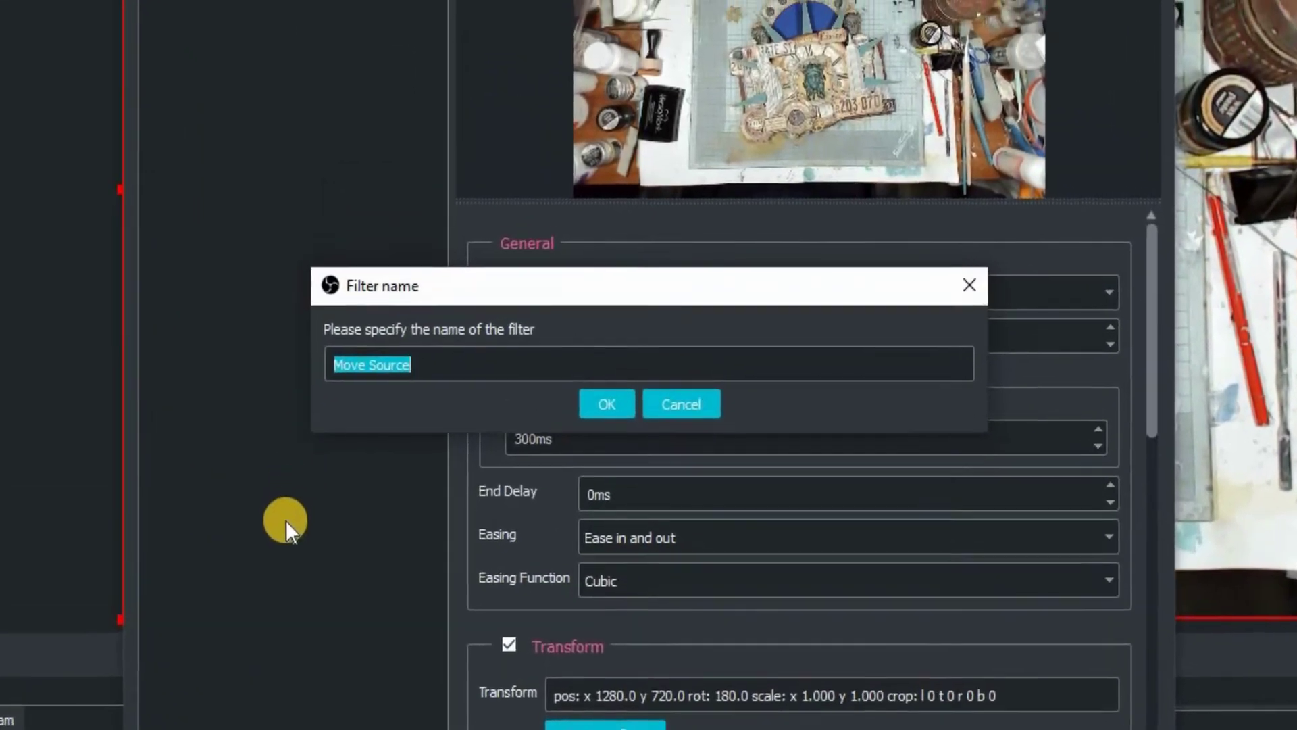
type("zoo")
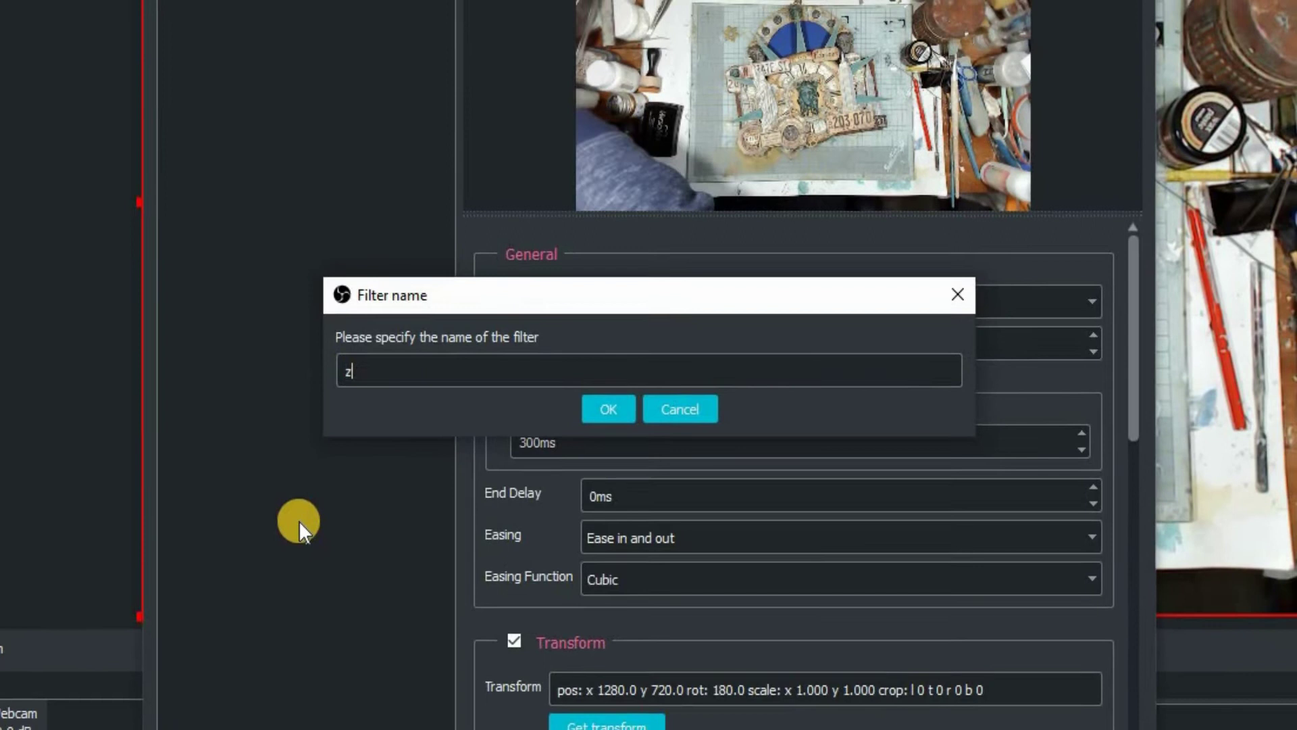
type("m in")
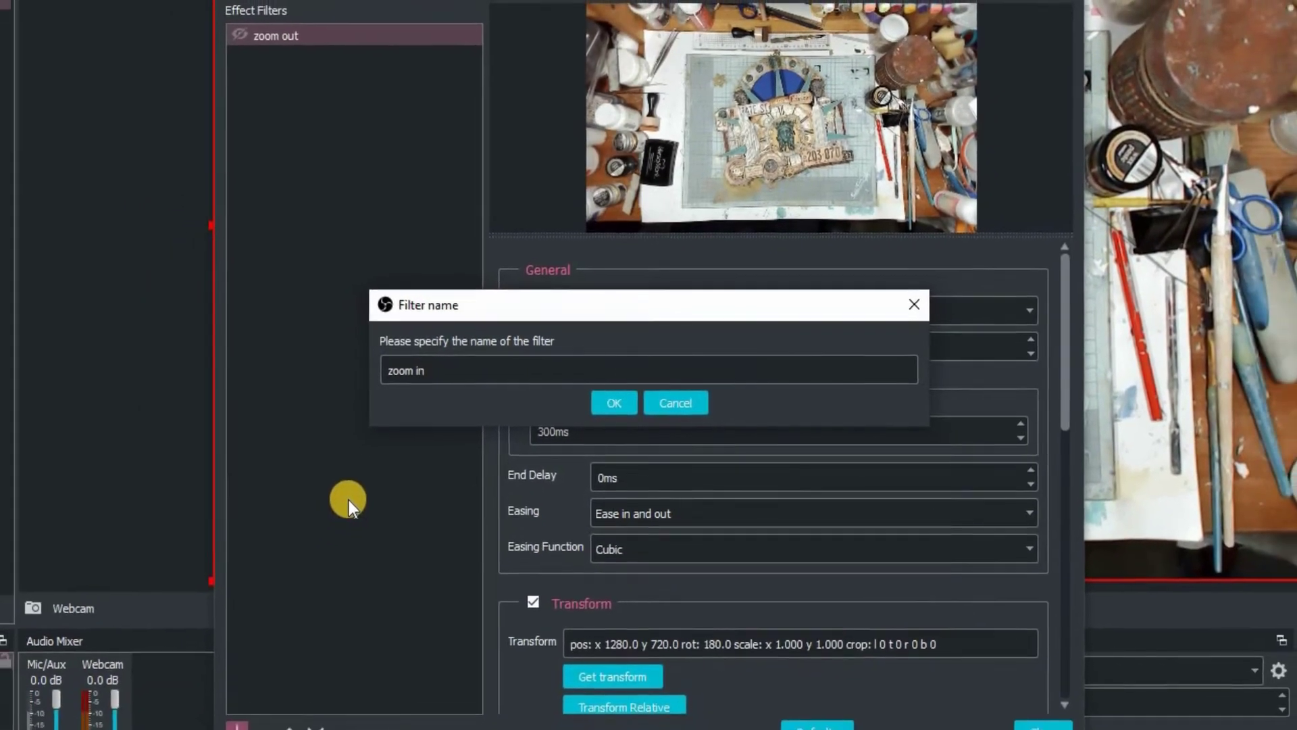
left_click(614, 403)
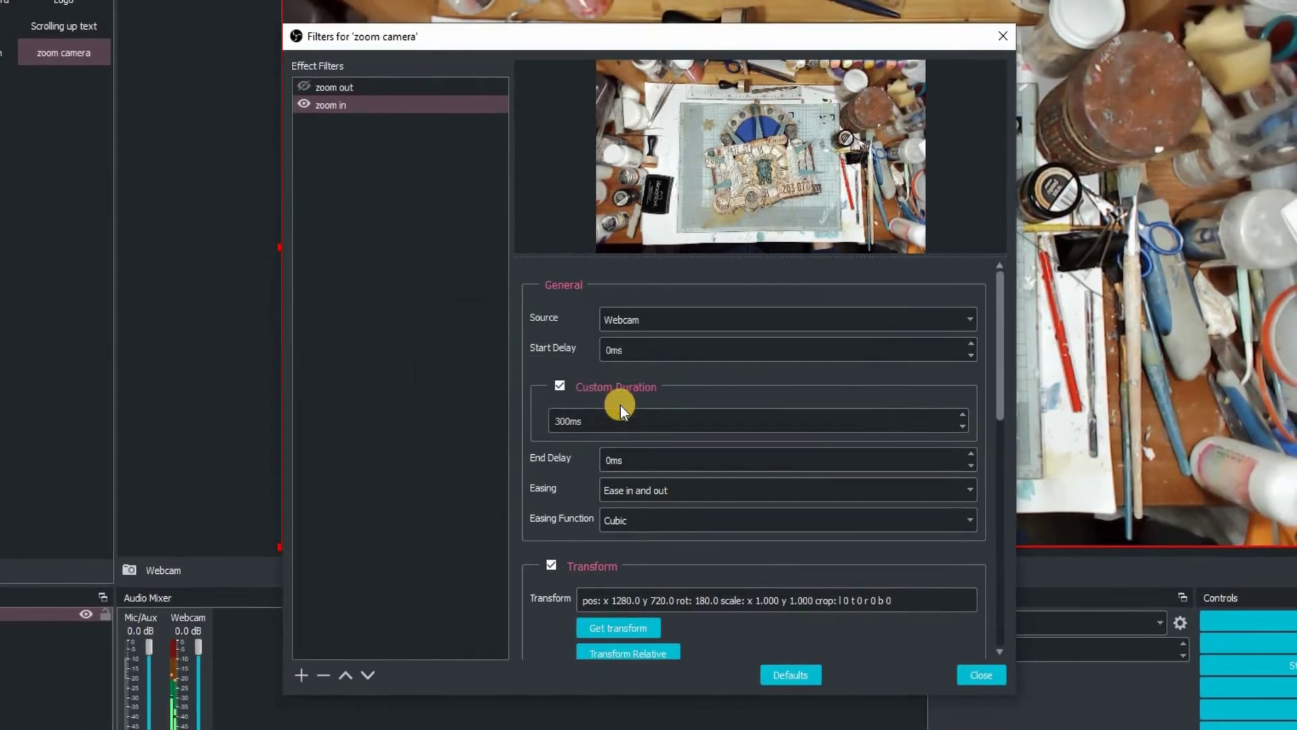
left_click(337, 99)
Capture the Webcam's current transform in the zoom out filter
left_click(361, 92)
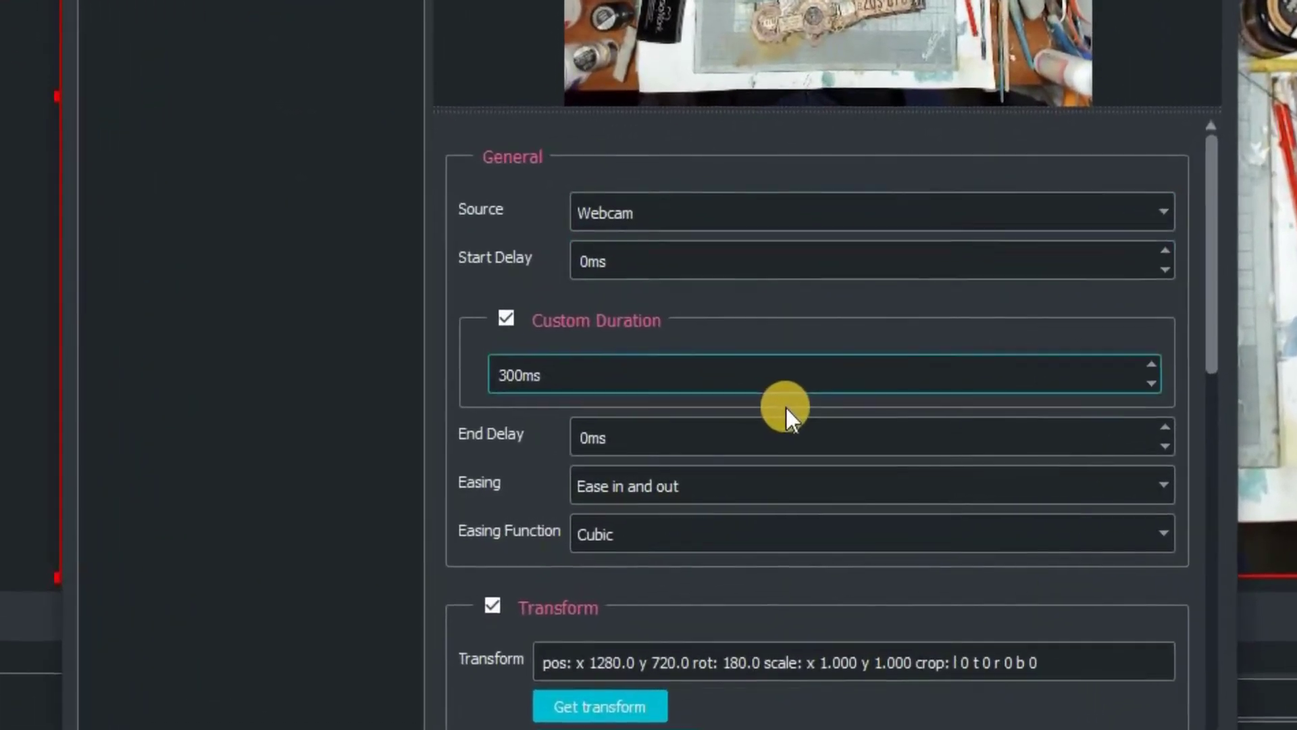
scroll(757, 433, "down", 5)
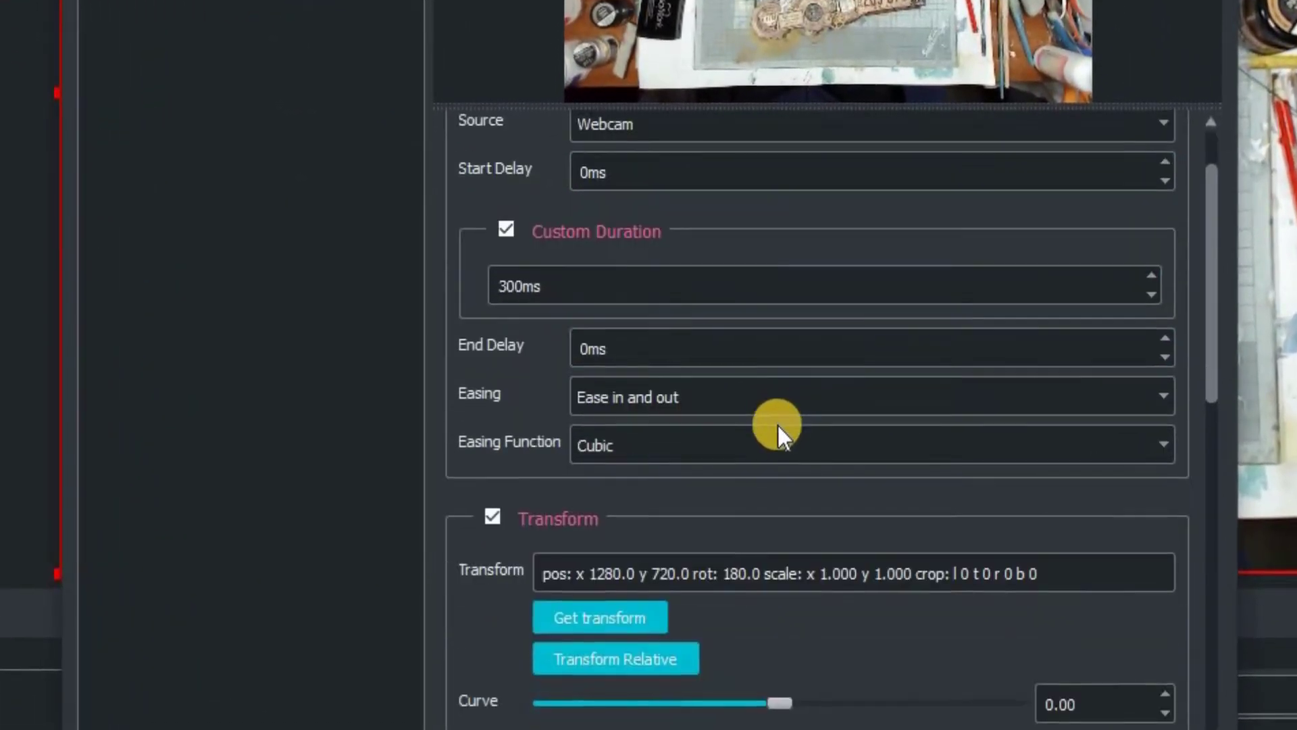
left_click(614, 354)
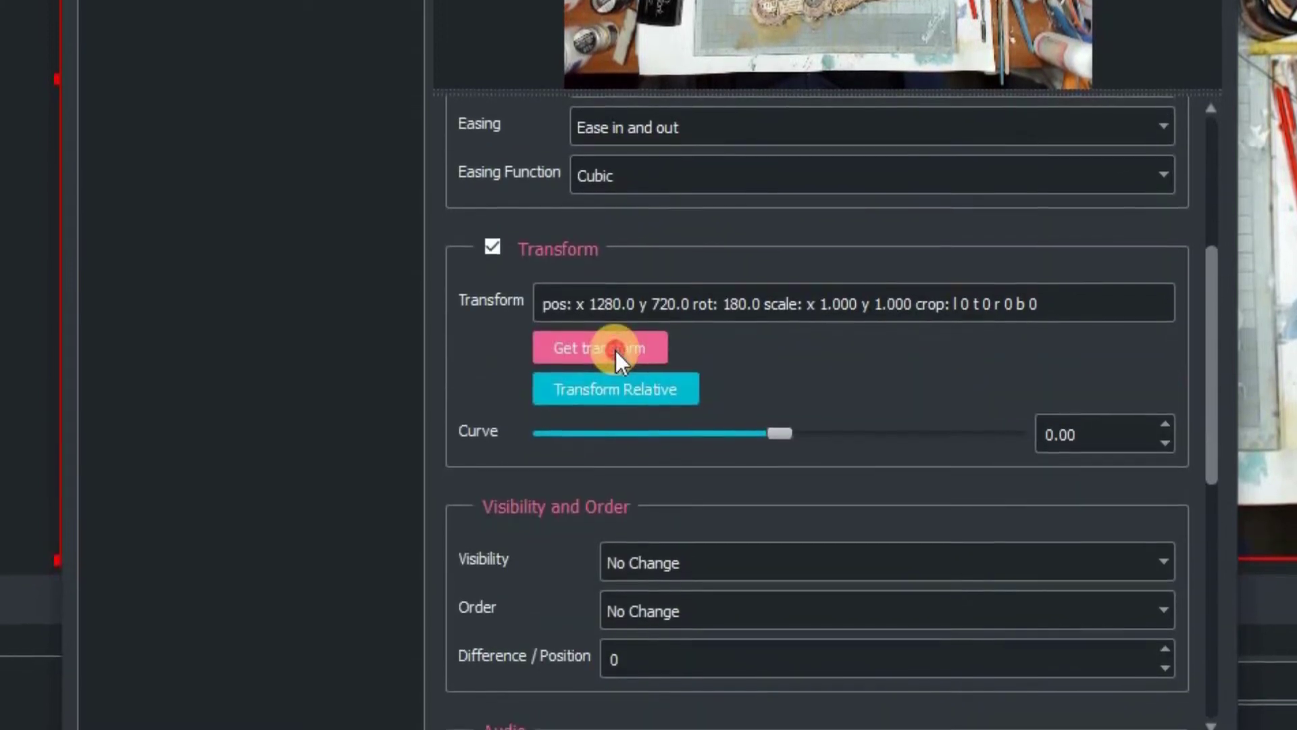
scroll(822, 527, "down", 5)
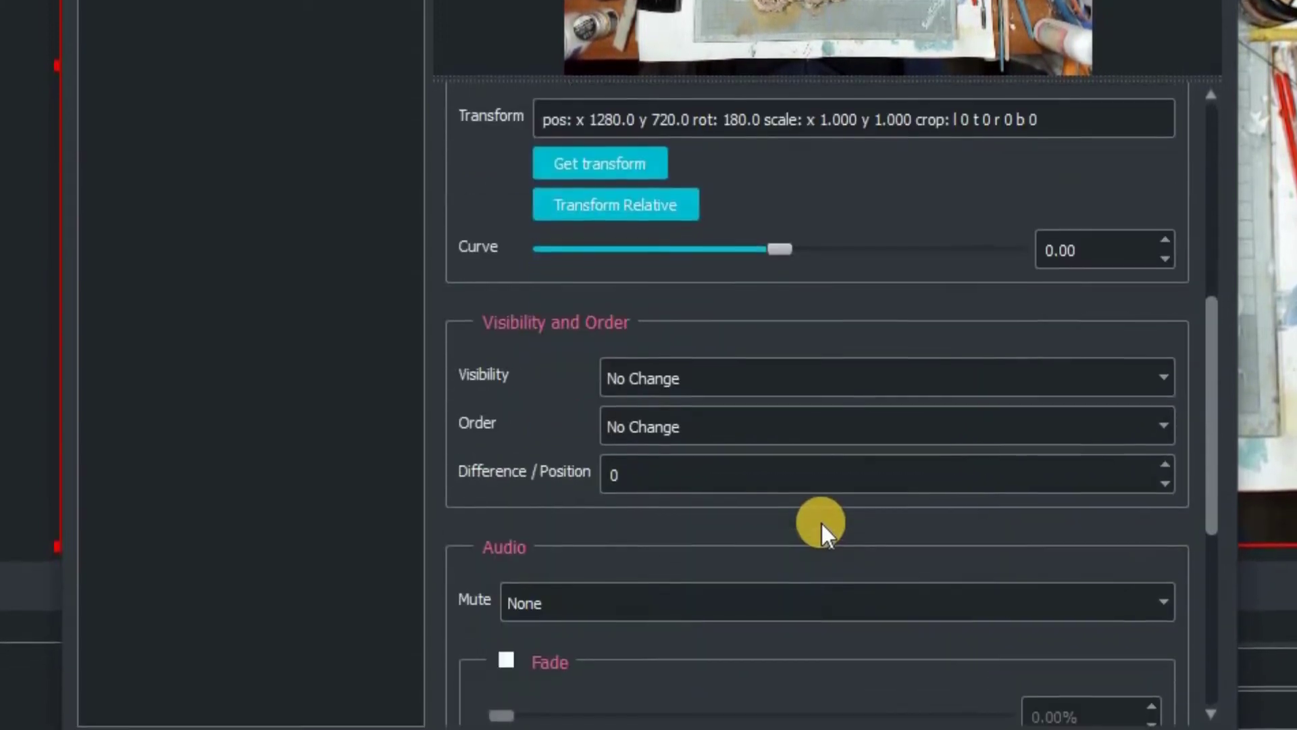
scroll(822, 515, "down", 4)
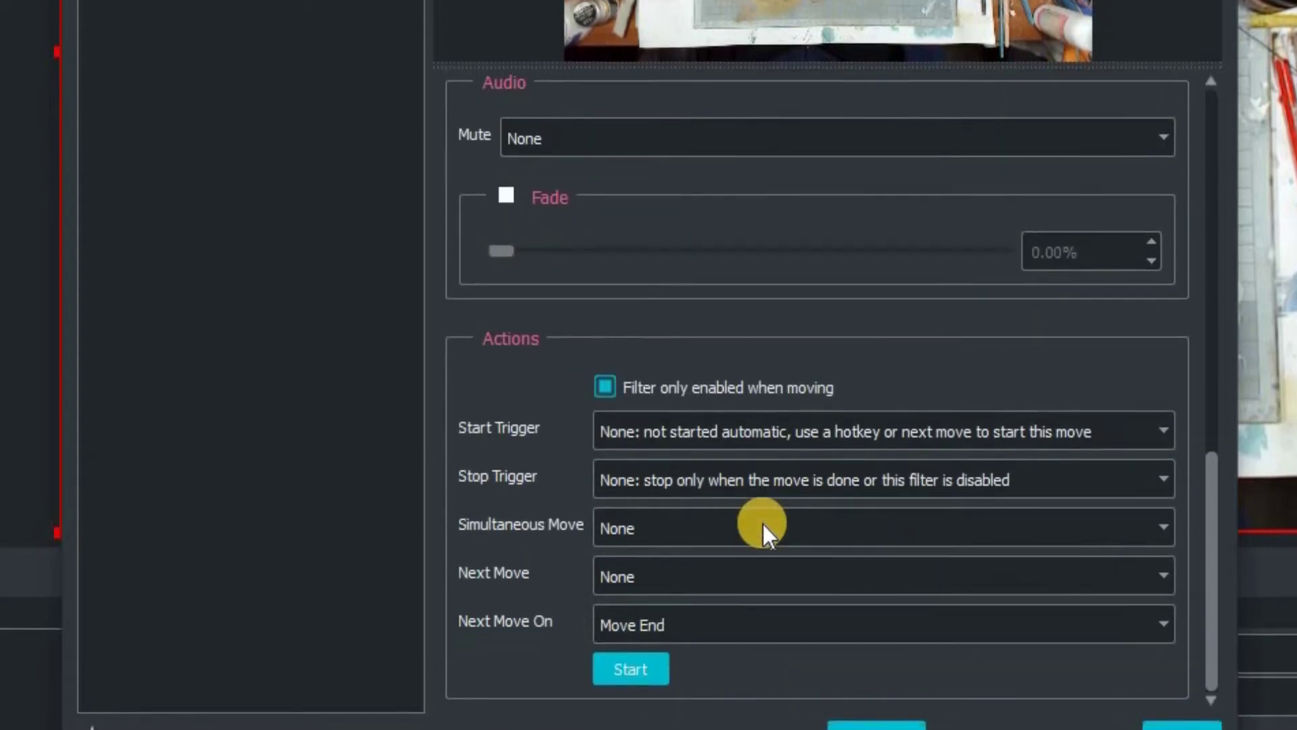
Set zoom out's Next Move to 'zoom in' and Next Move On to Hotkey
left_click(719, 520)
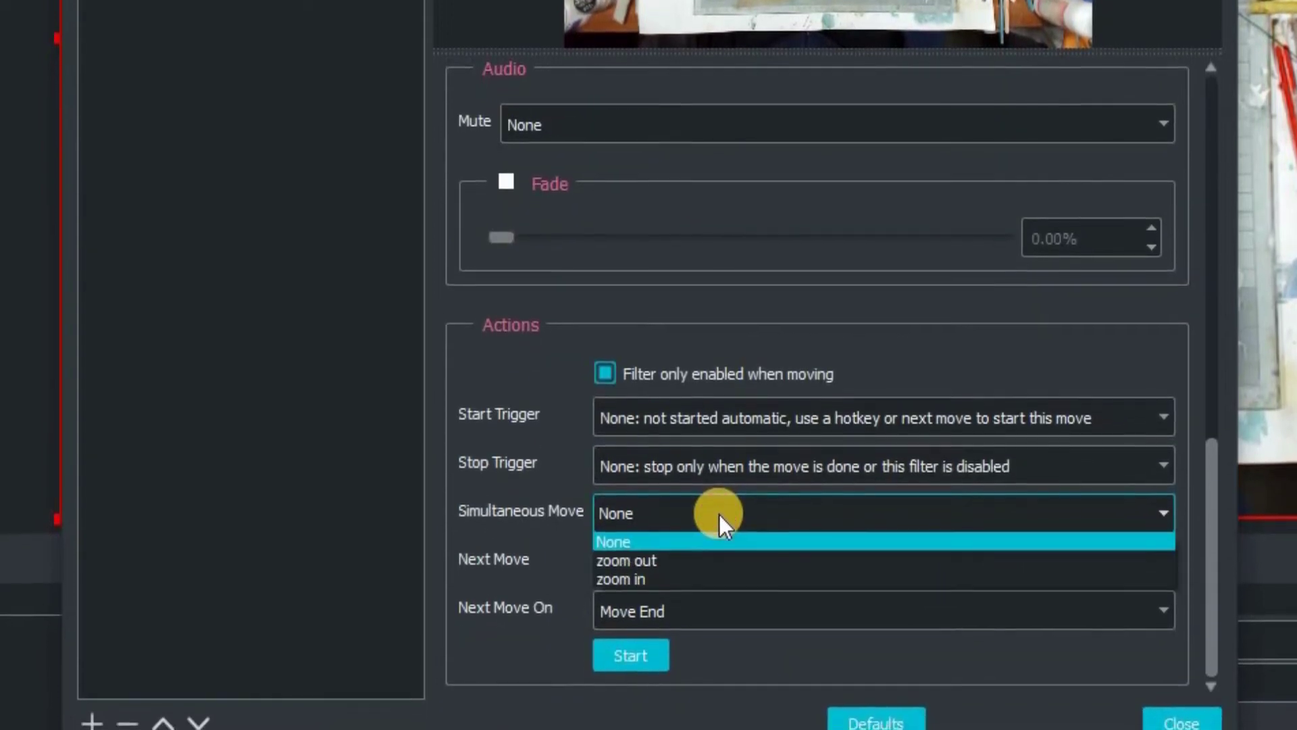
left_click(562, 518)
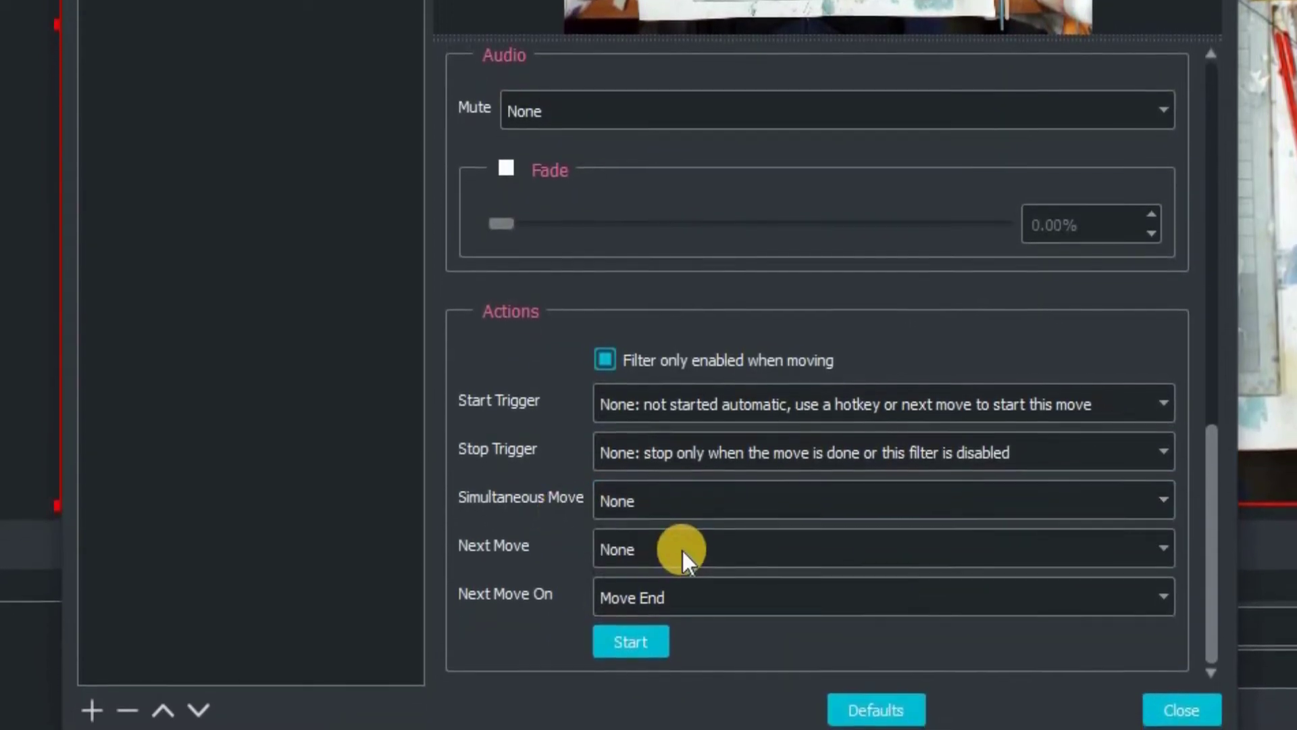
left_click(683, 556)
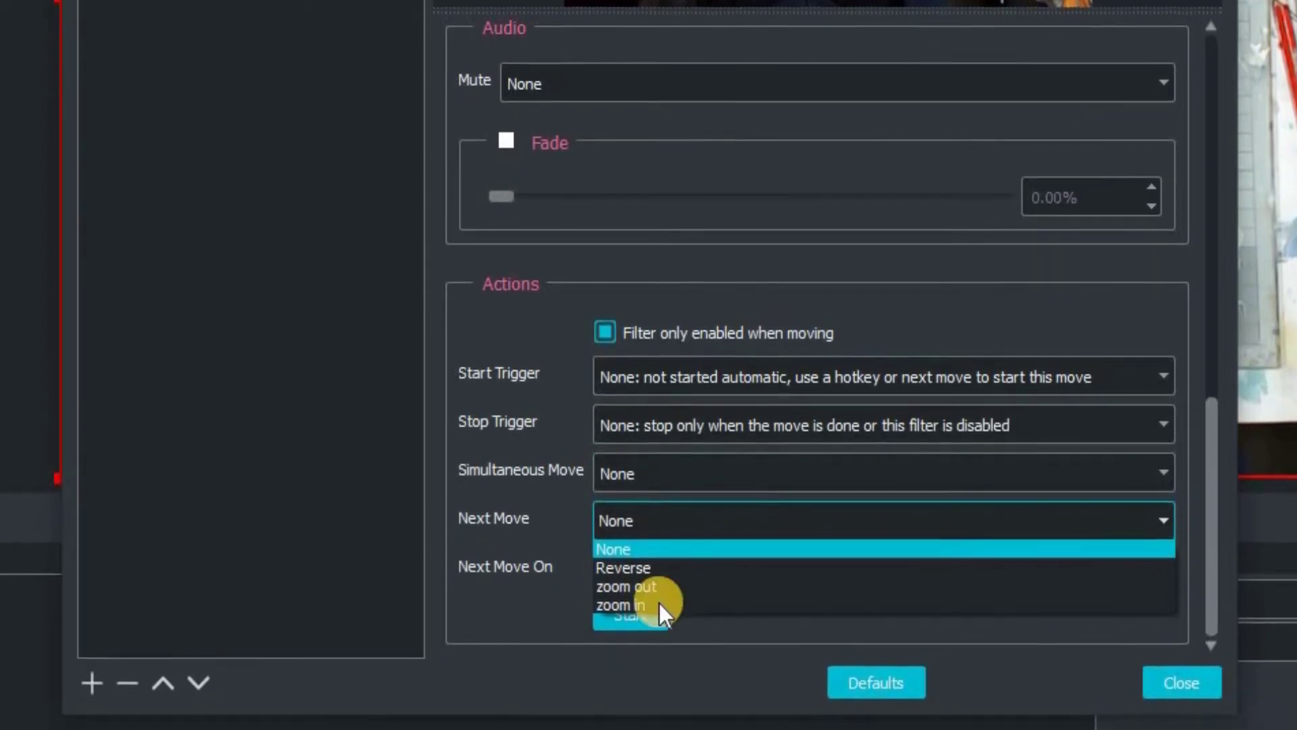
left_click(658, 601)
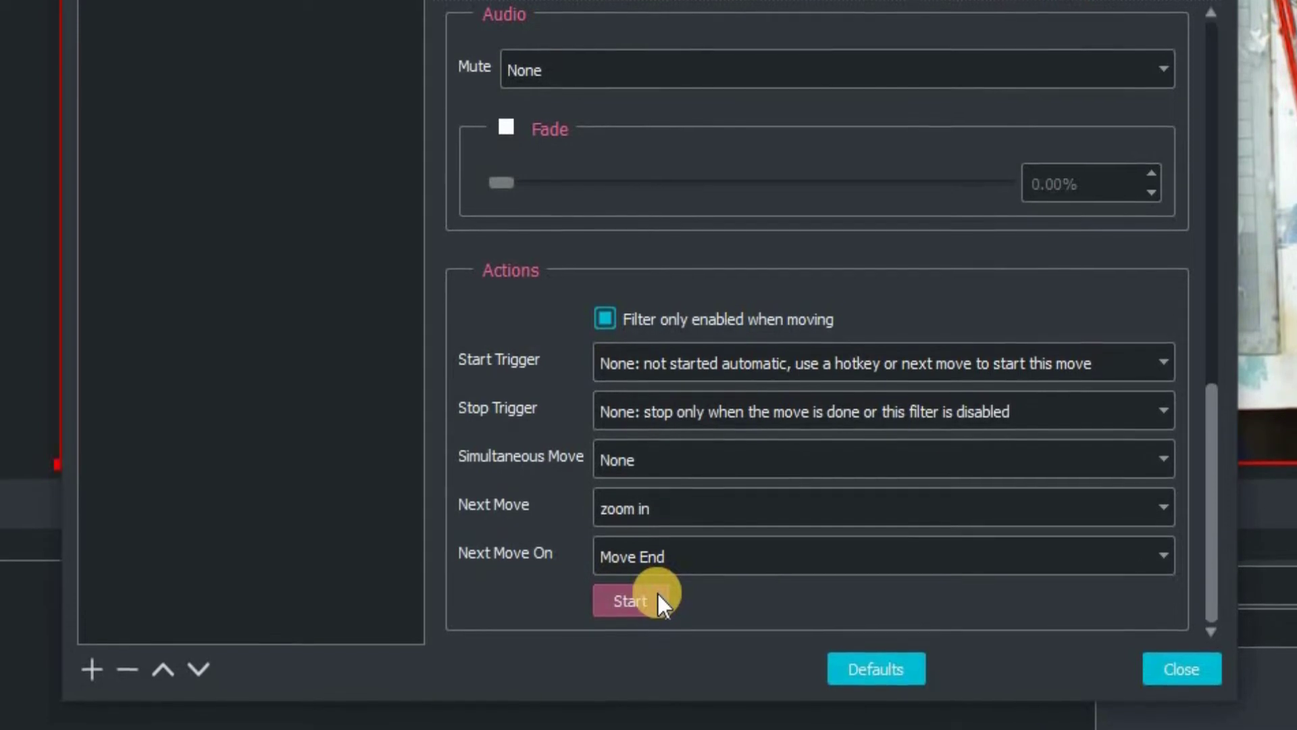
left_click(676, 554)
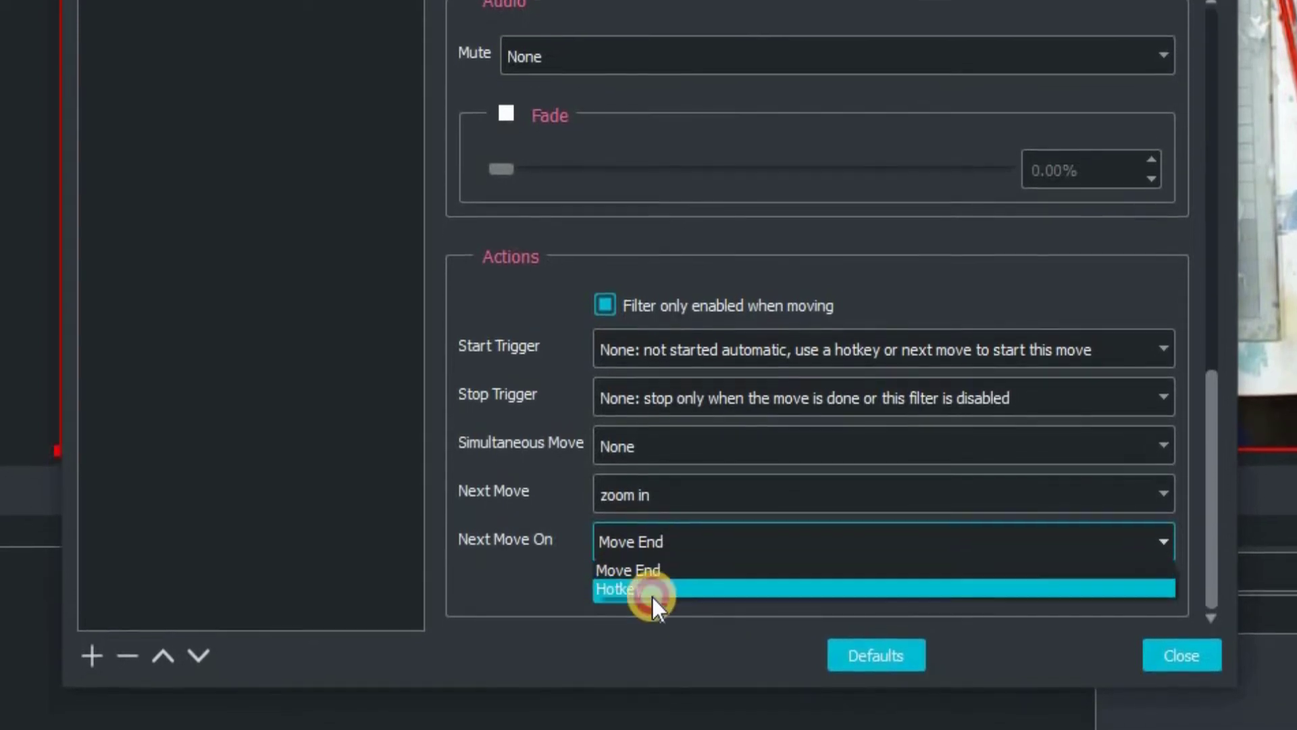
left_click(651, 603)
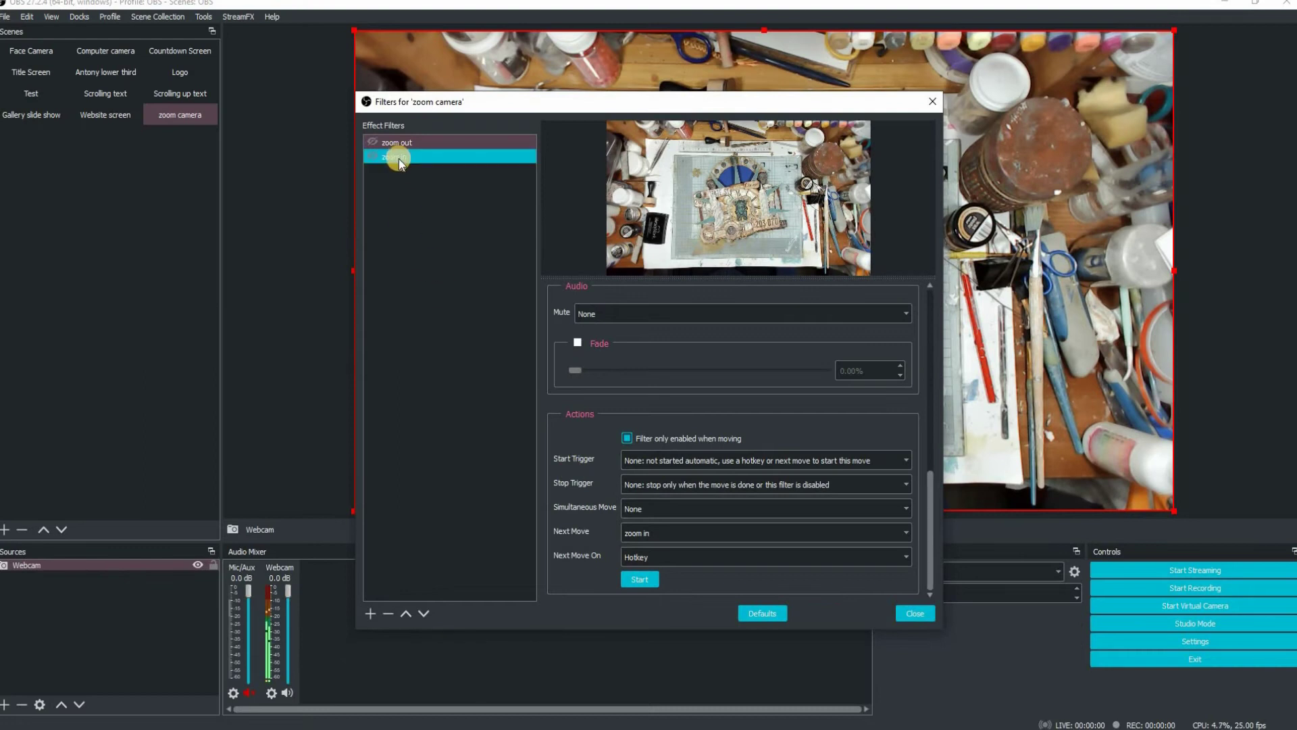
With zoom in selected, enlarge and reposition the Webcam so the clock collage fills the frame
left_click(398, 159)
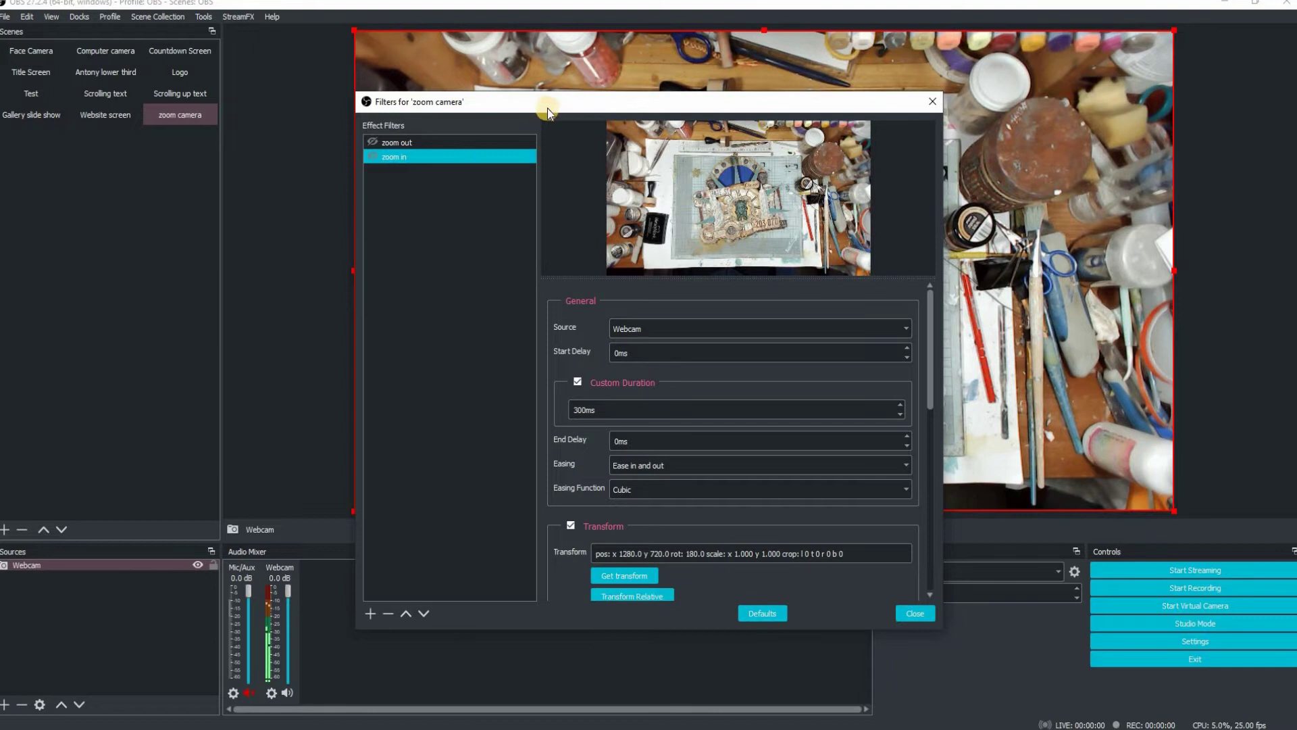
left_click_drag(329, 308, 194, 538)
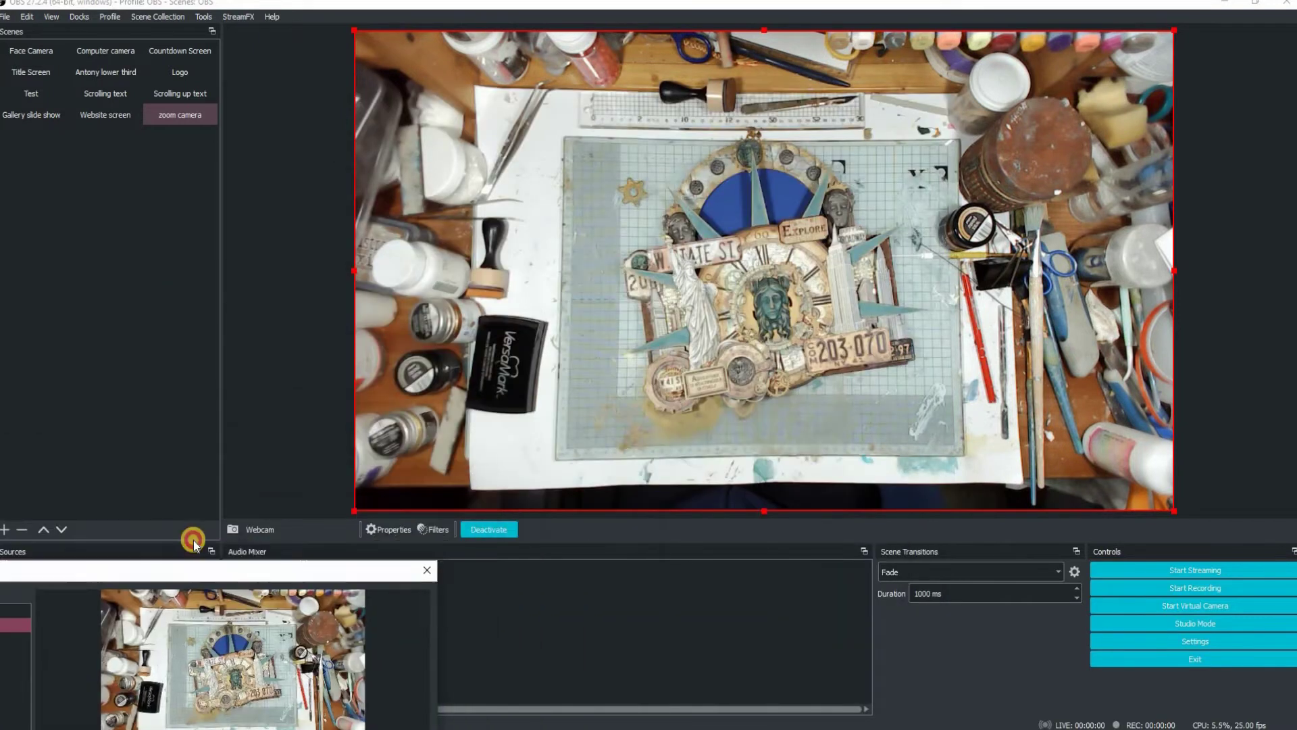
left_click(347, 515)
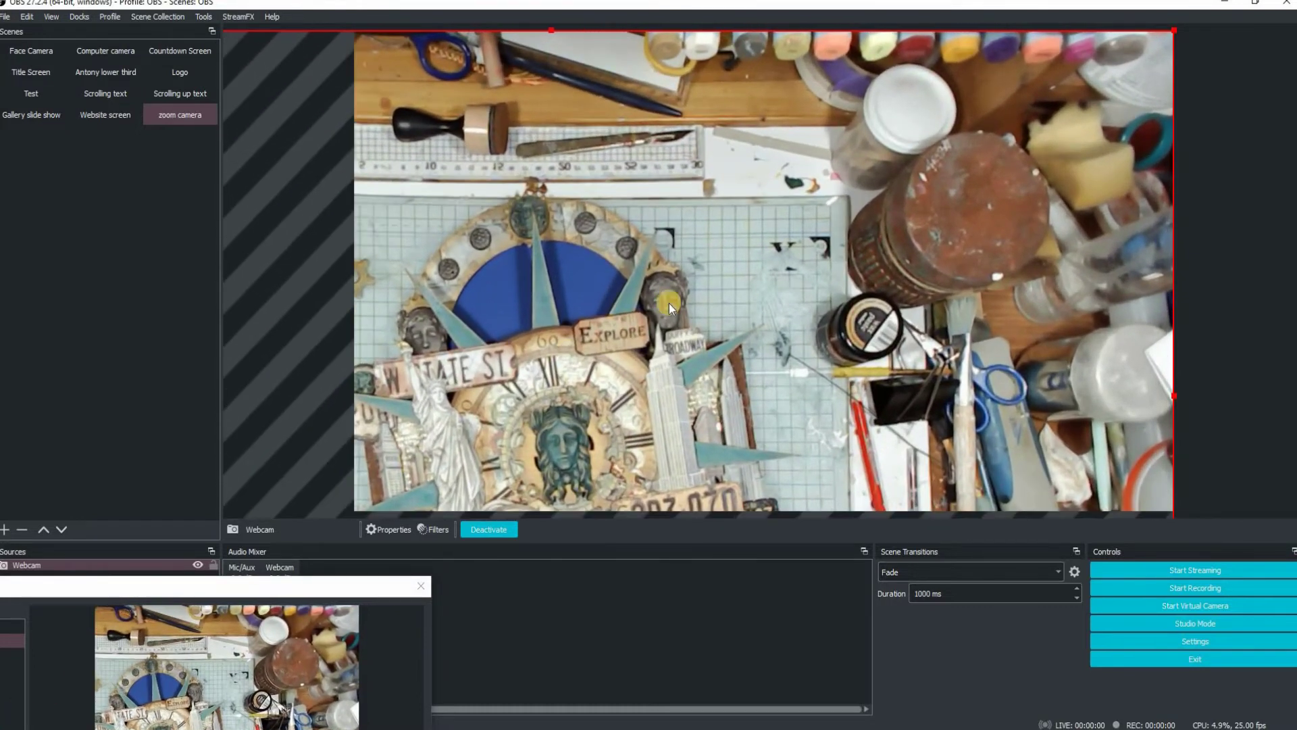
left_click_drag(669, 307, 803, 239)
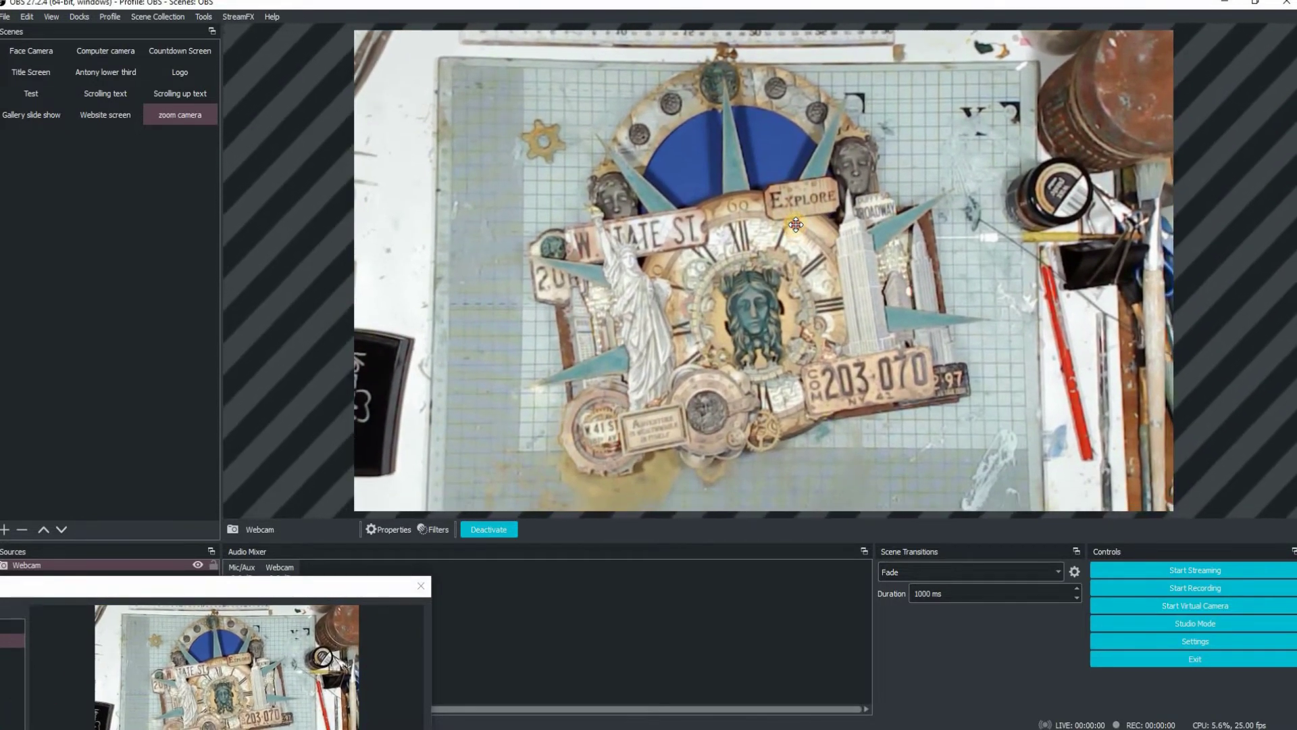
left_click_drag(328, 590, 785, 59)
Capture the enlarged Webcam position and scale in the zoom in filter
left_click(523, 340)
scroll(632, 432, "down", 5)
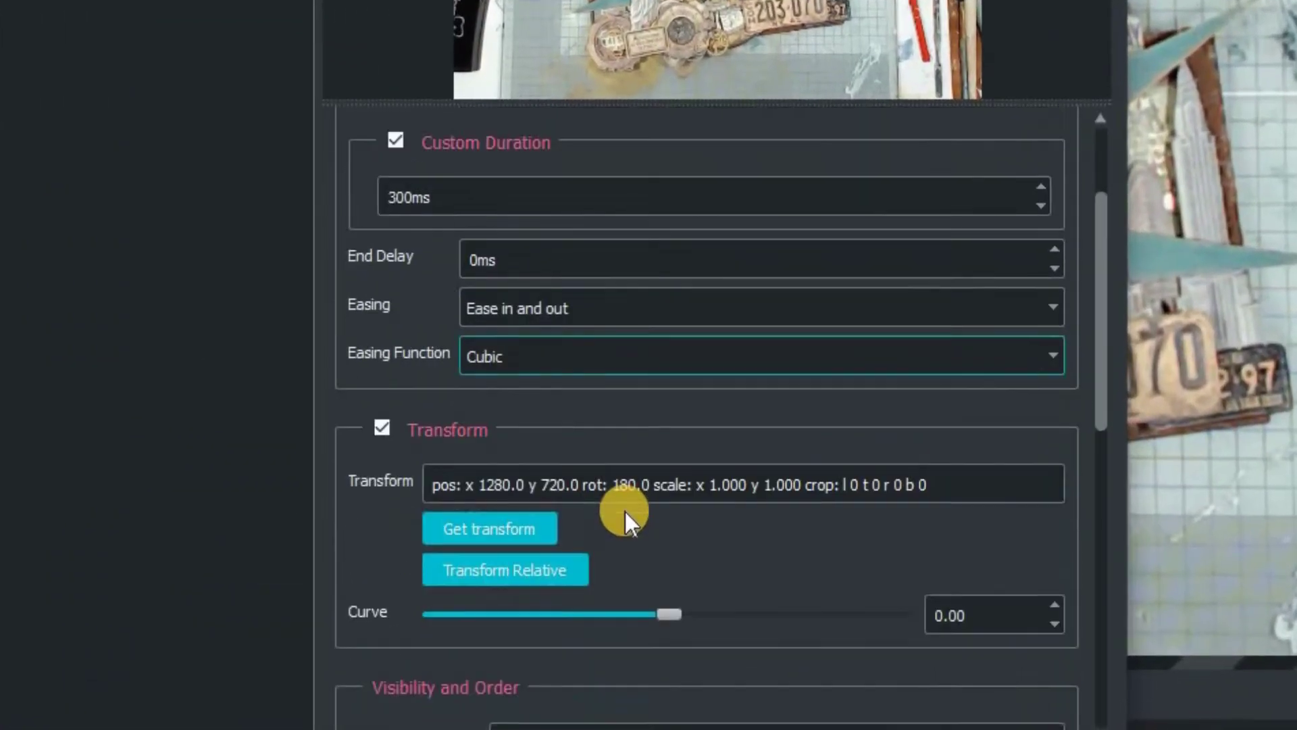
left_click(485, 362)
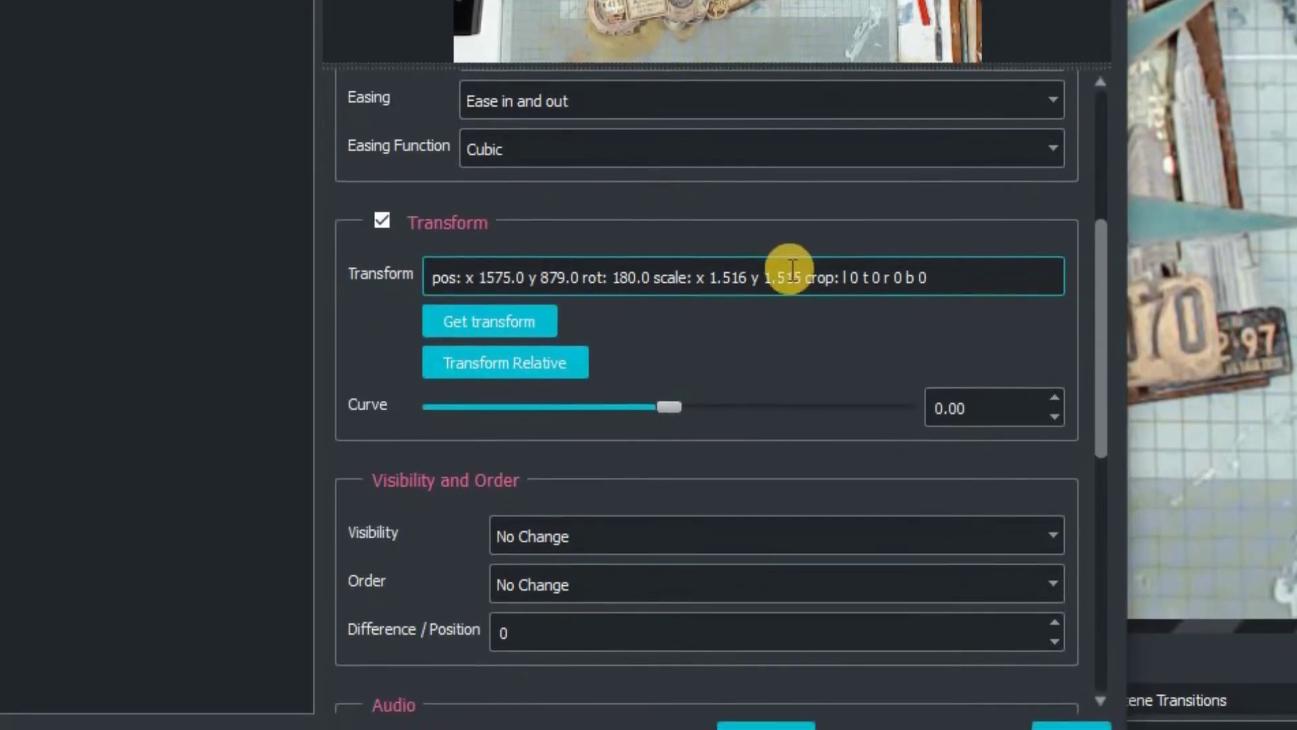
left_click(814, 300)
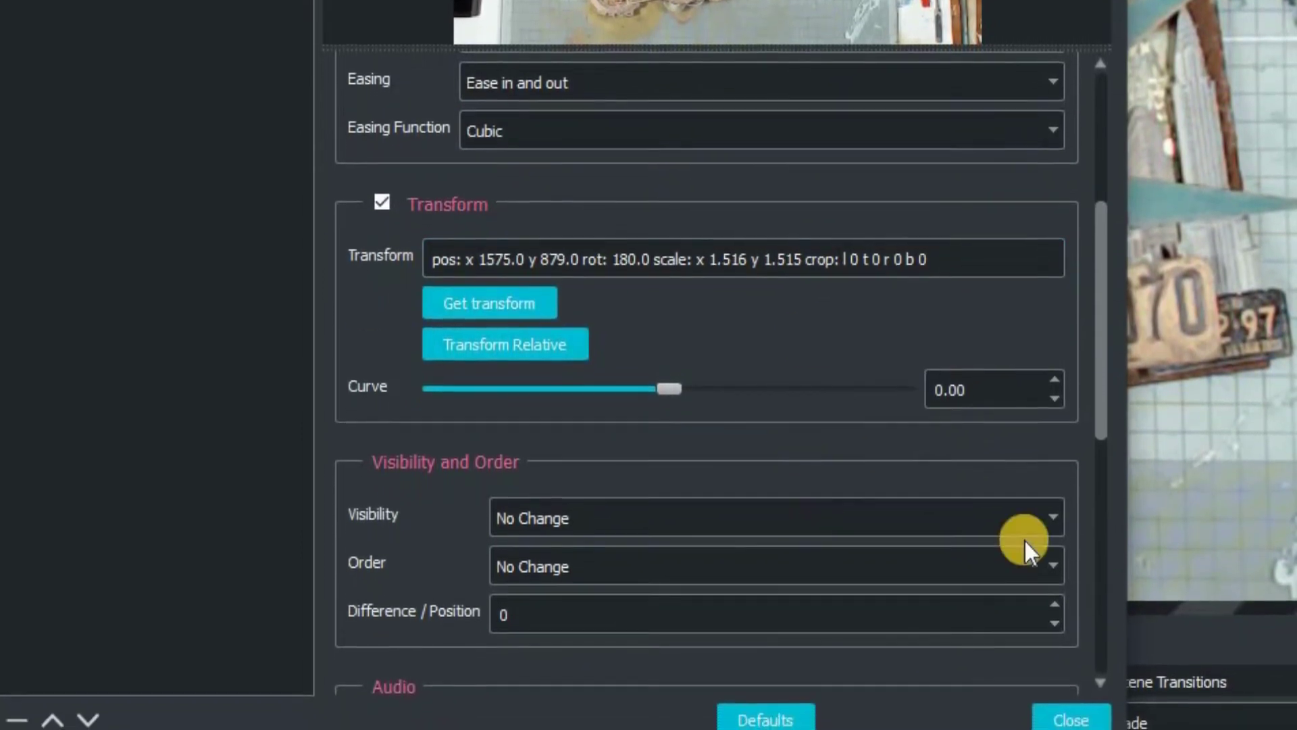
left_click_drag(1104, 389, 1113, 639)
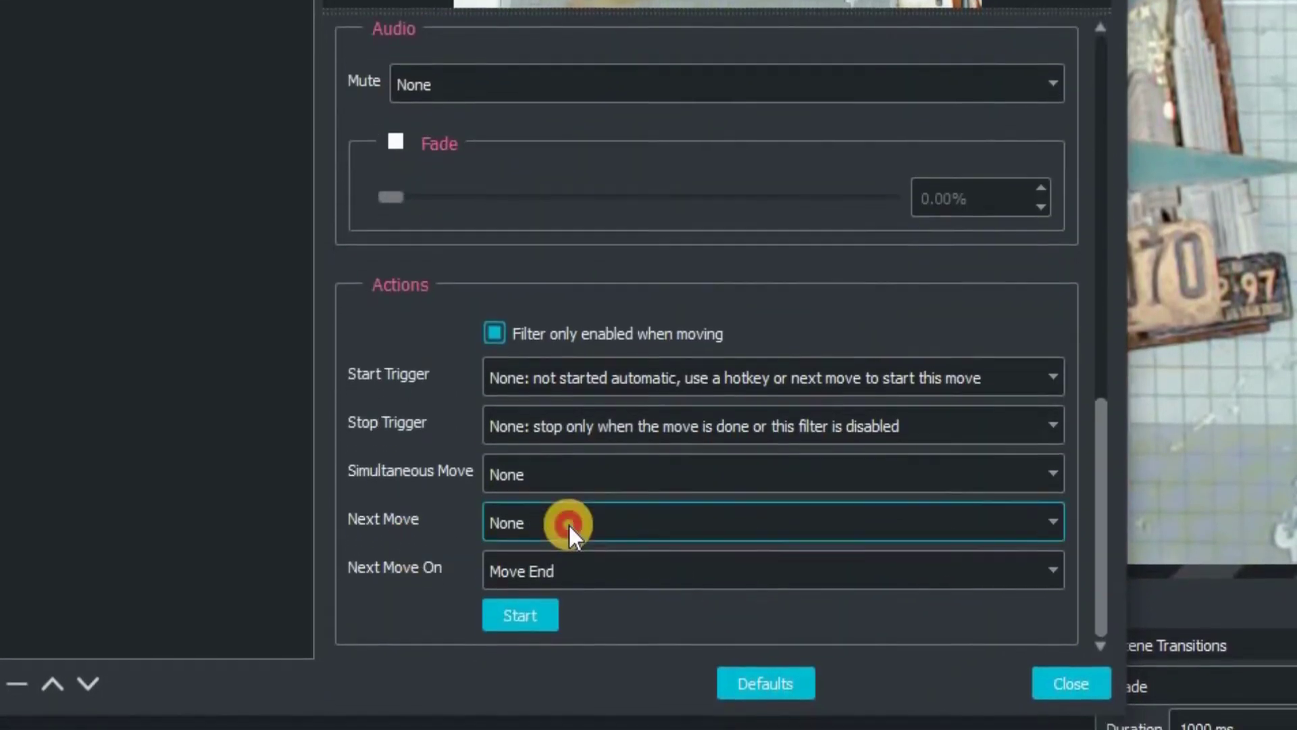
Set zoom in's Next Move to 'zoom out' and Next Move On to Hotkey
left_click(569, 534)
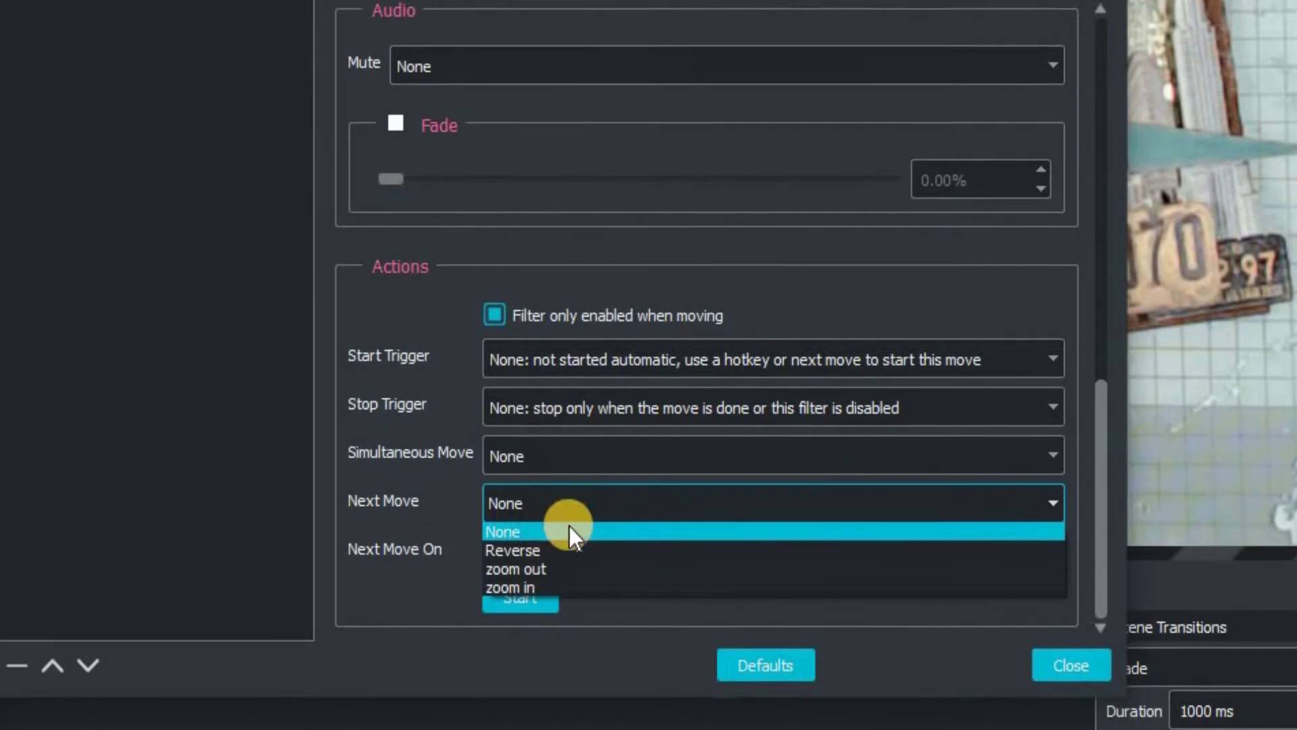
left_click(565, 558)
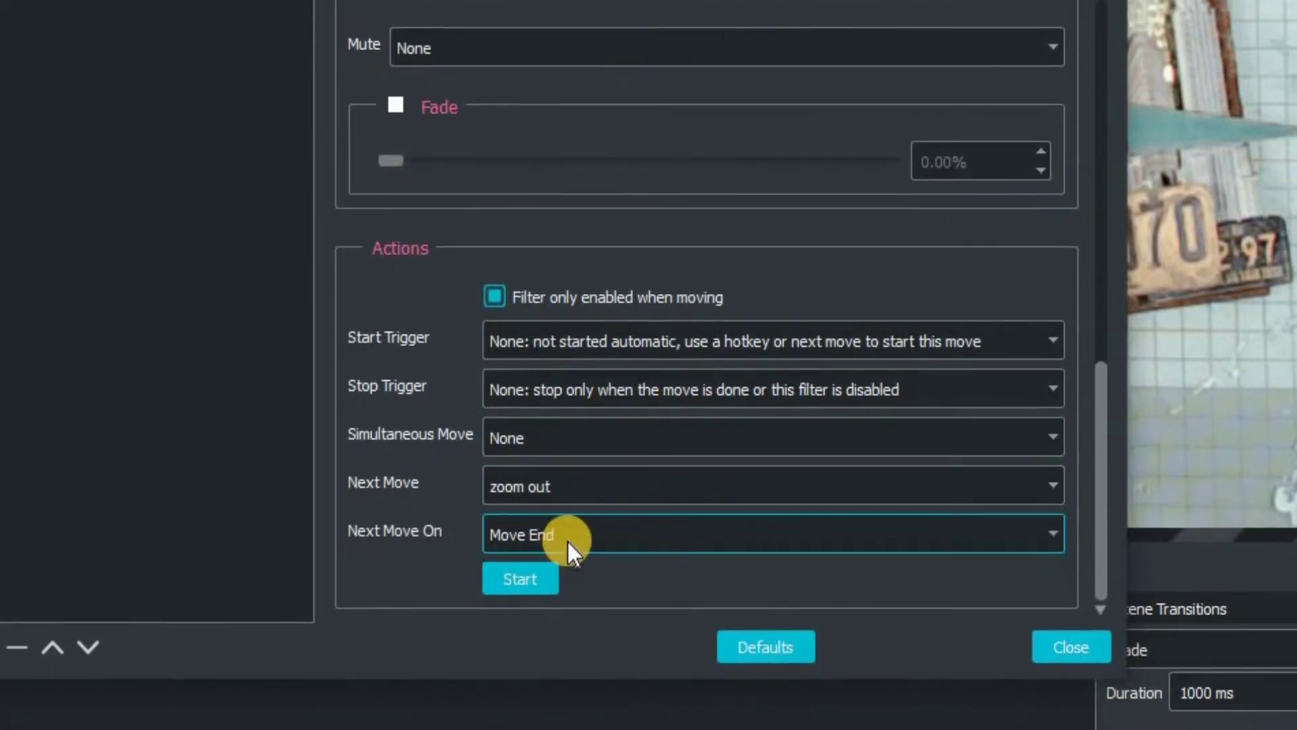
left_click(569, 546)
left_click(558, 567)
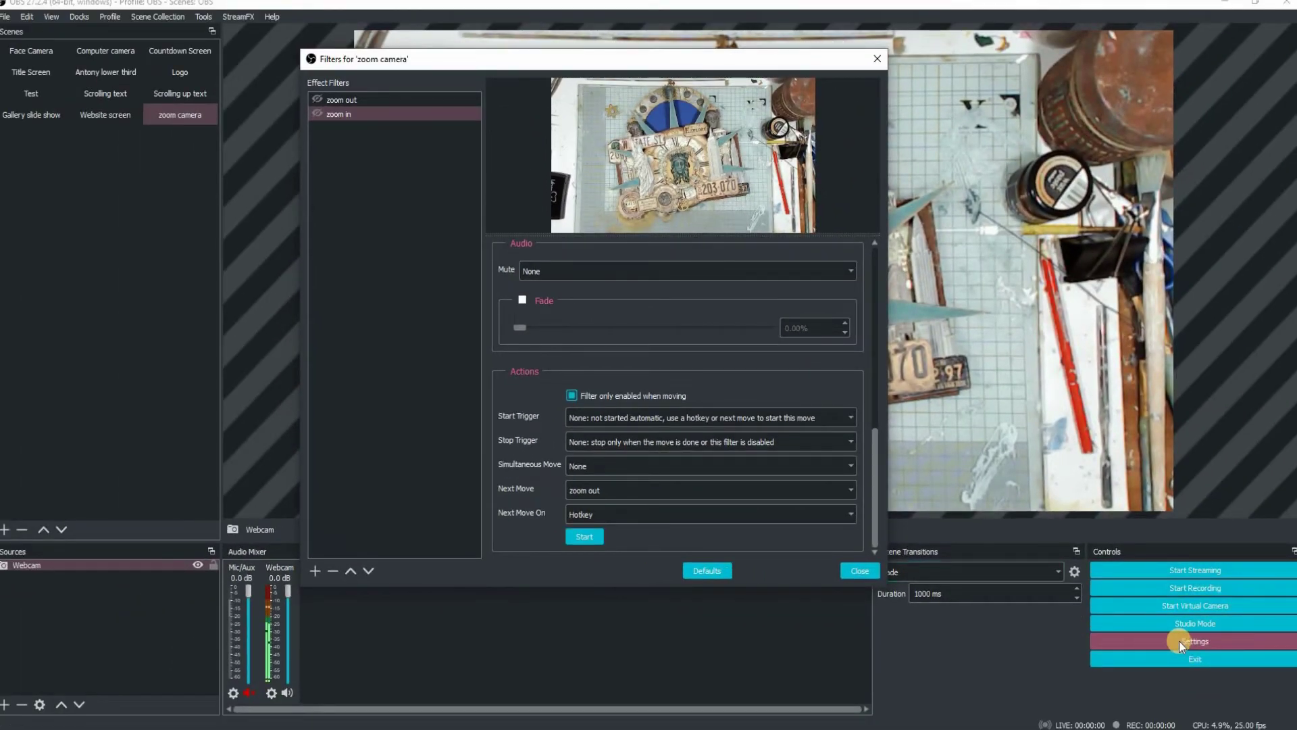
Open the Hotkeys settings and find the zoom camera filter entries
left_click(1178, 640)
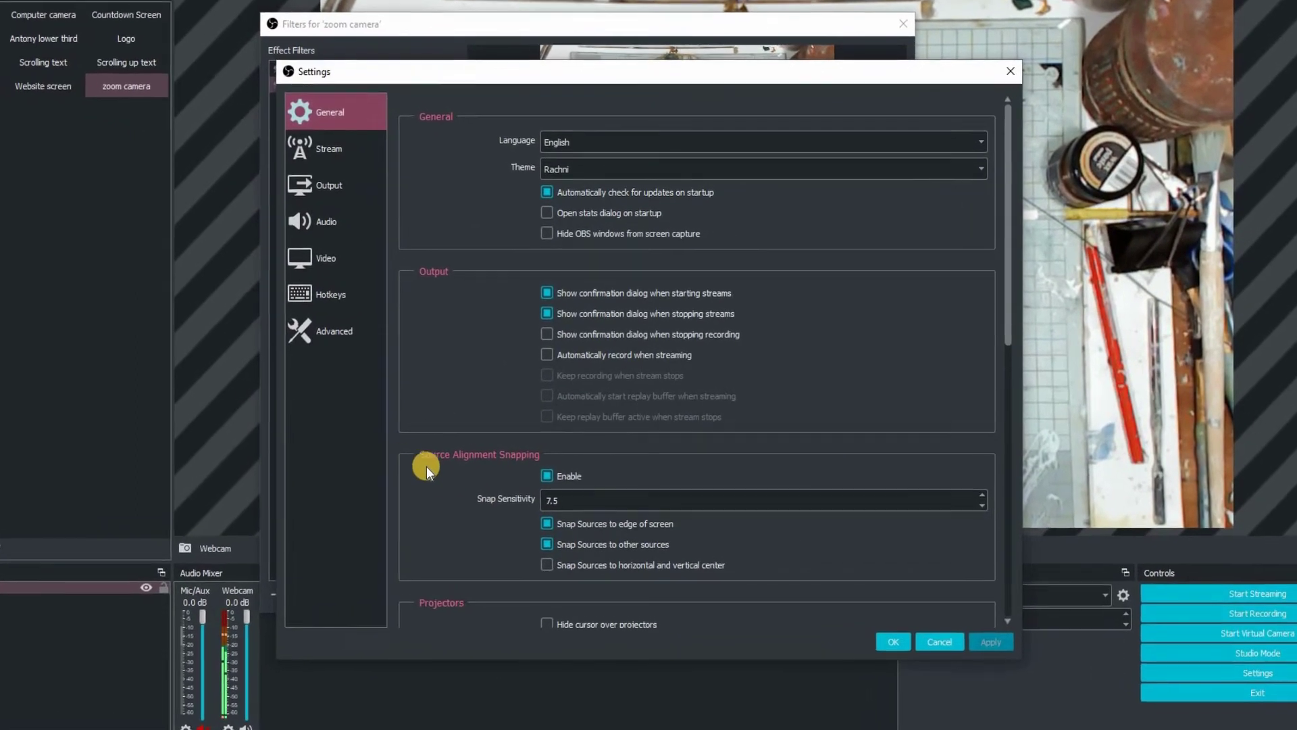
left_click(330, 303)
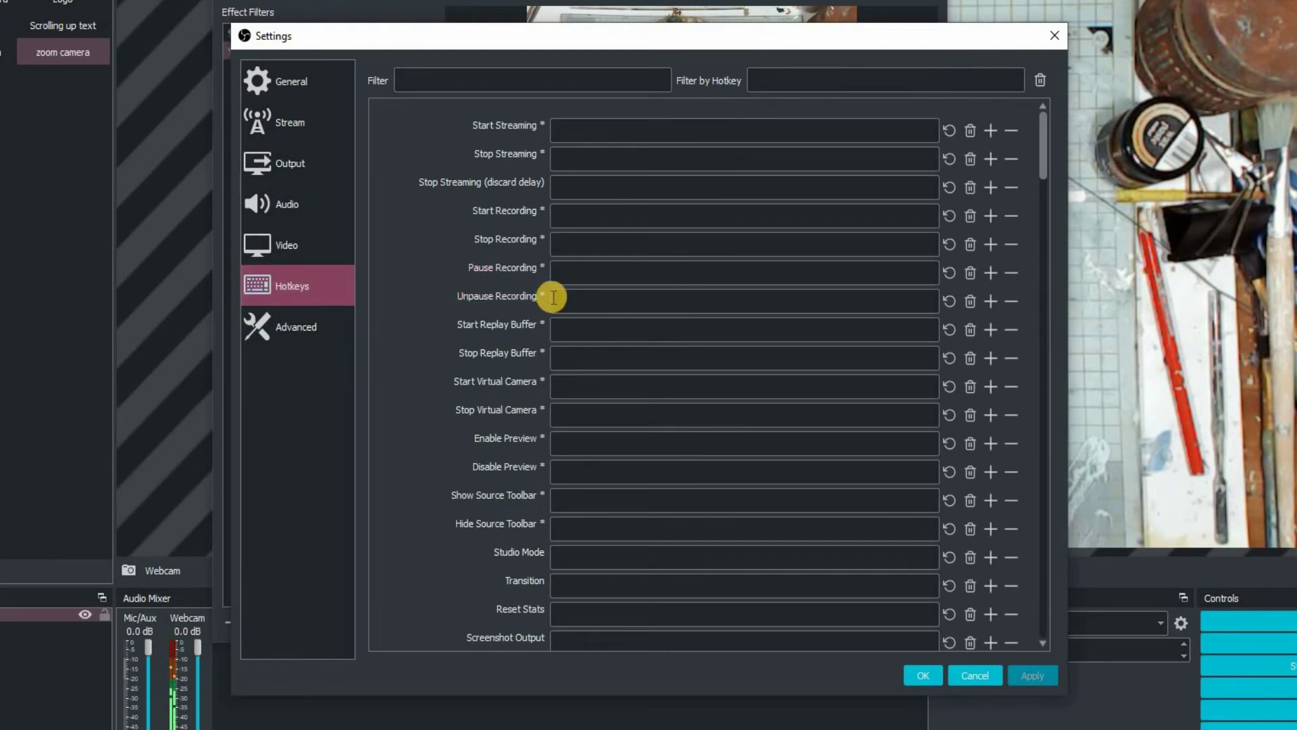
scroll(517, 383, "down", 15)
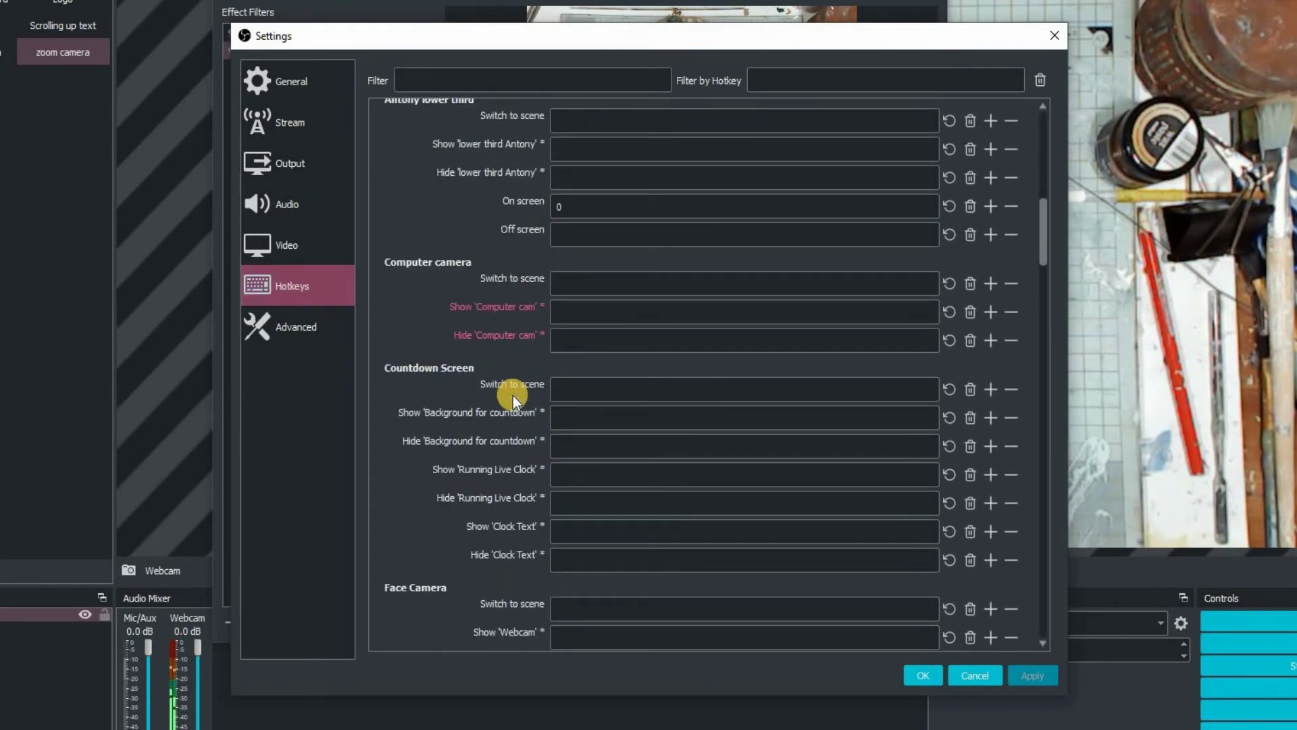
scroll(513, 396, "down", 10)
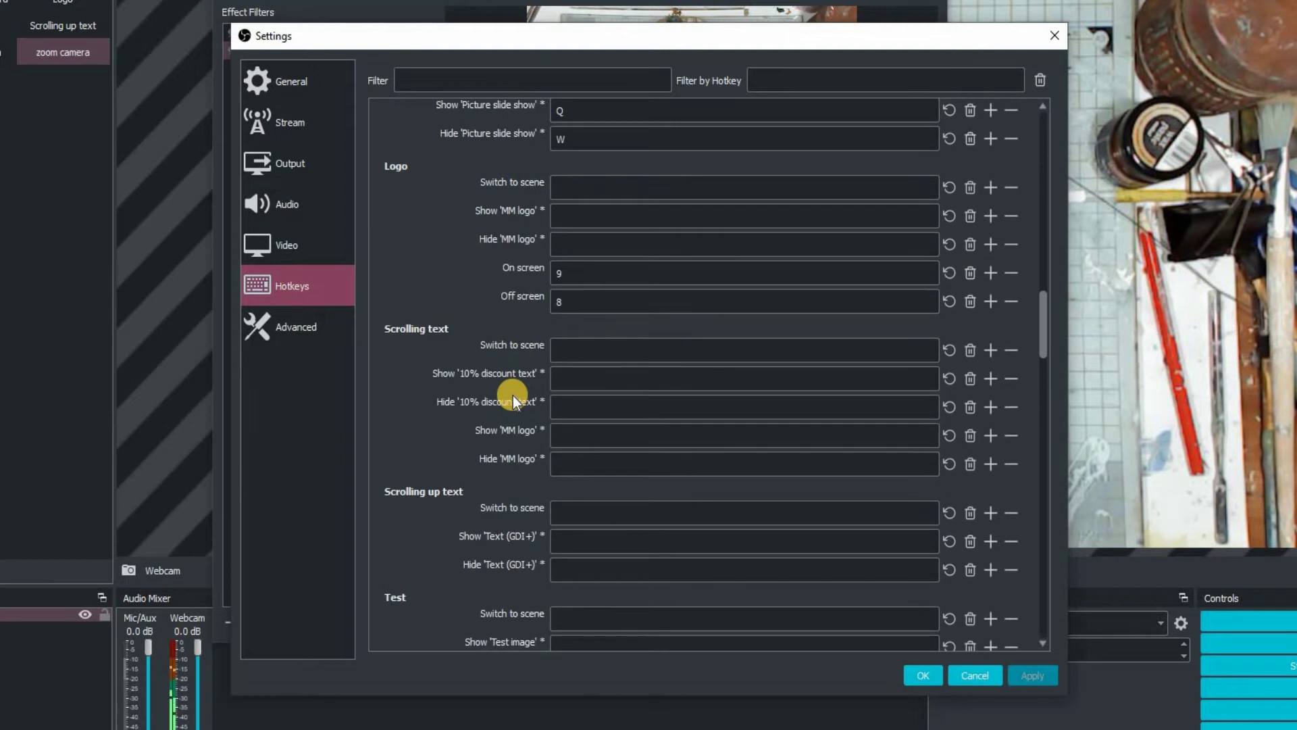
scroll(512, 396, "down", 10)
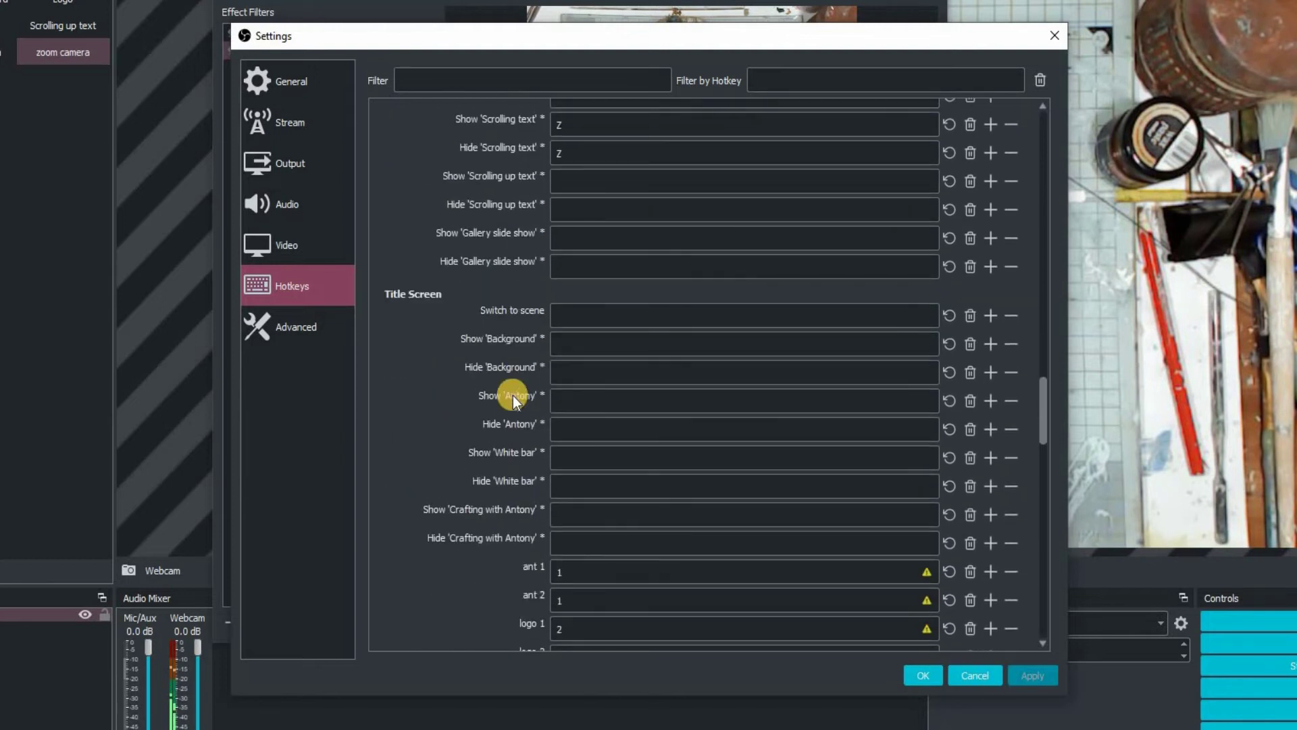
scroll(513, 395, "down", 10)
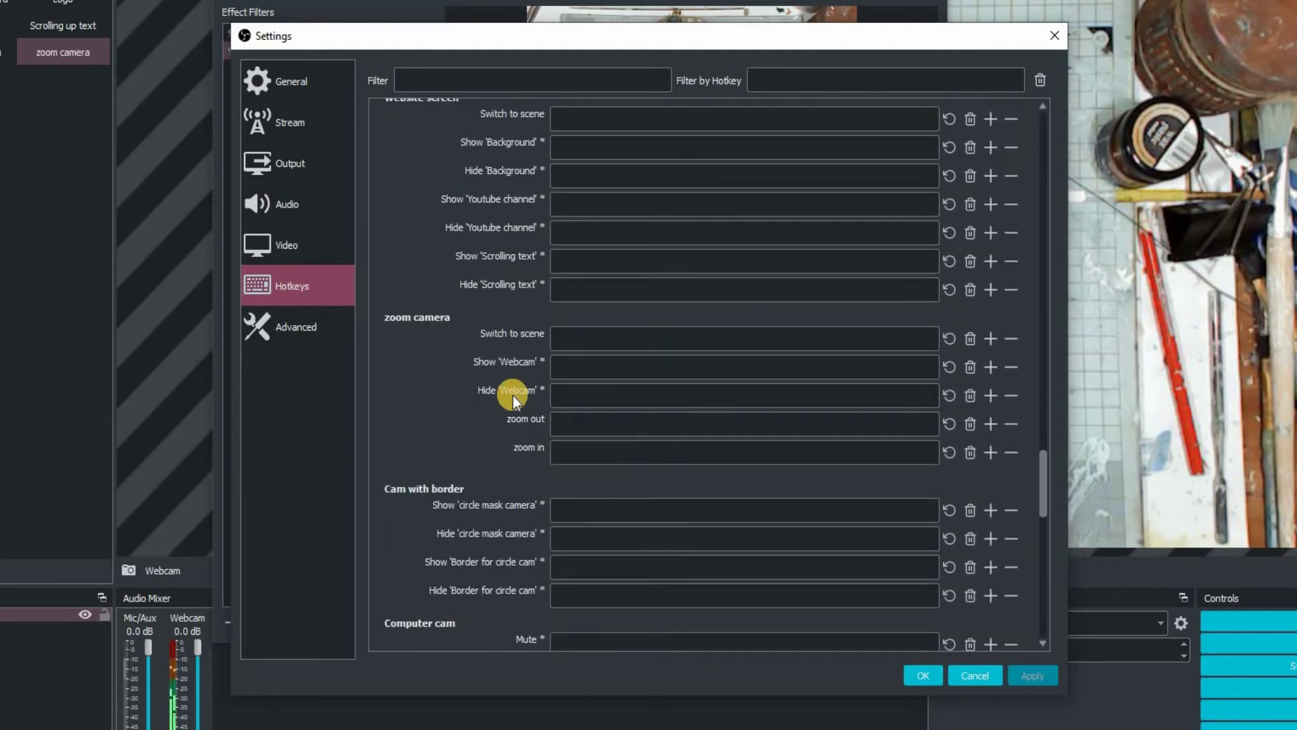
scroll(513, 395, "down", 2)
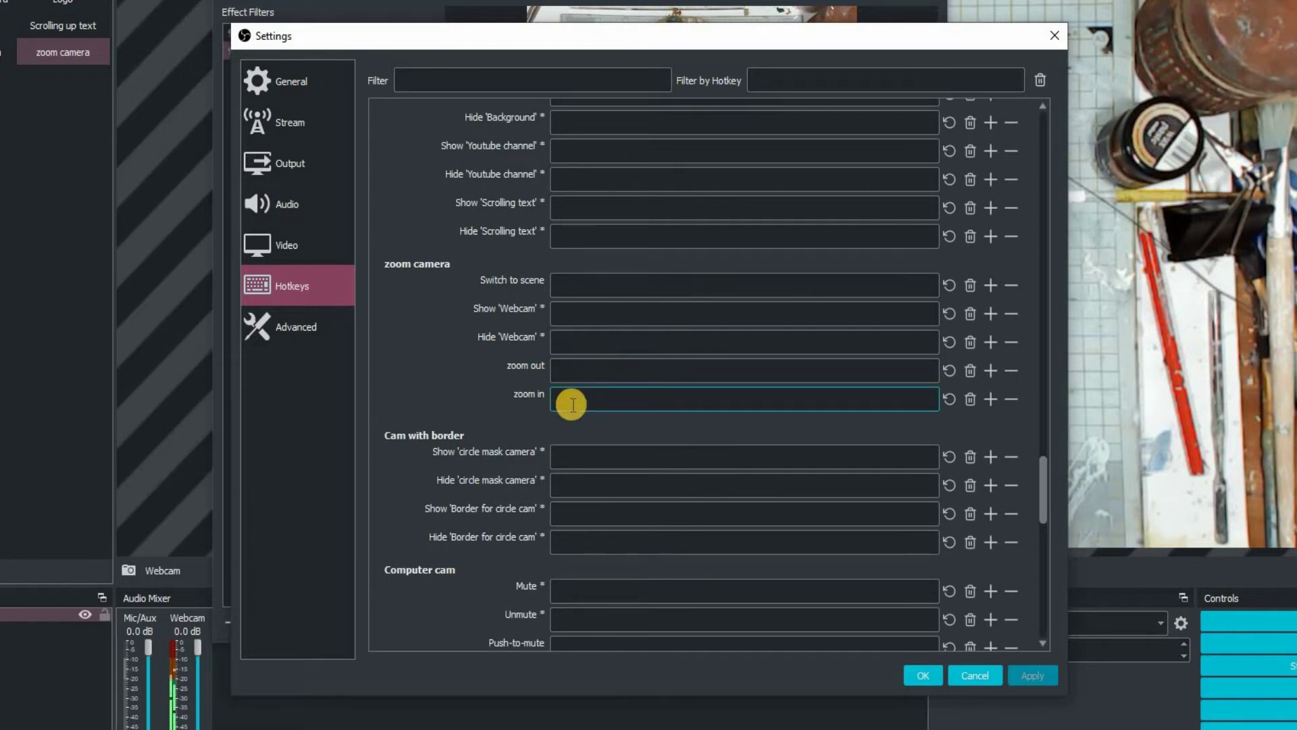
Assign hotkey V to both zoom out and zoom in, then apply and save
left_click(572, 372)
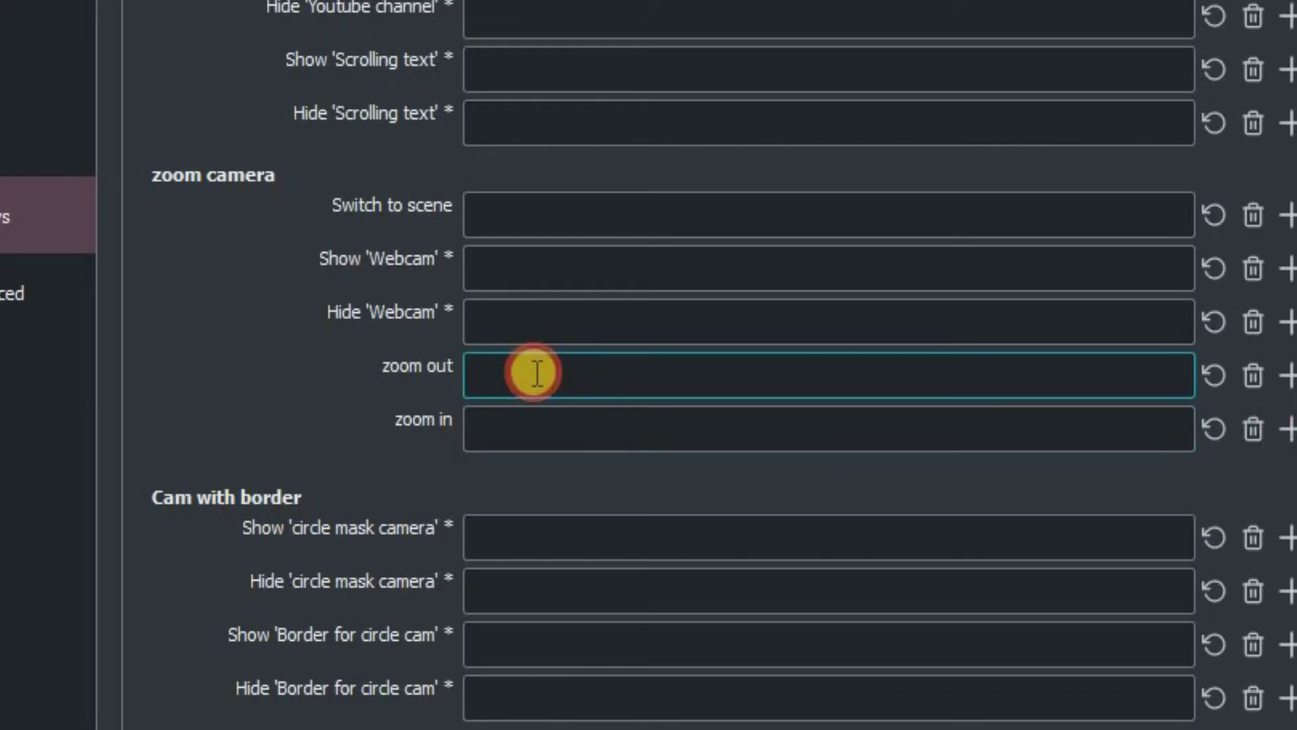
key("v")
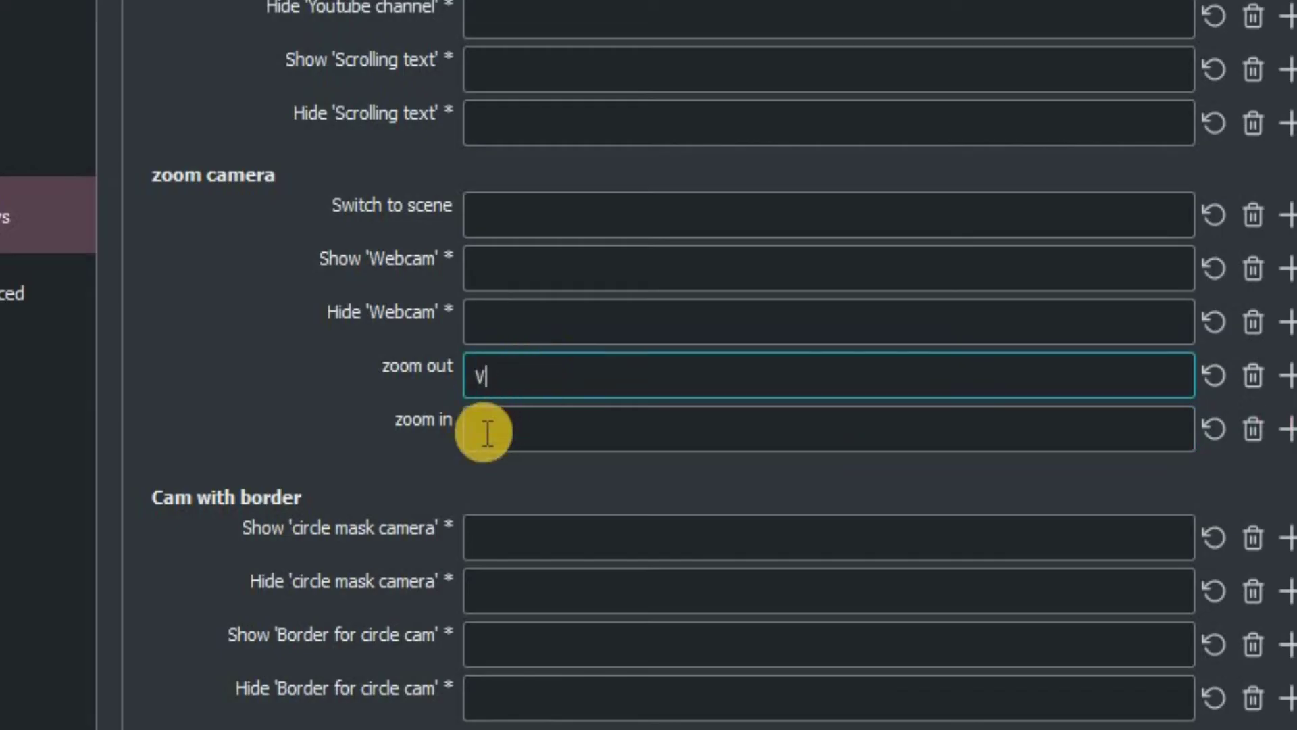
left_click(562, 400)
key("v")
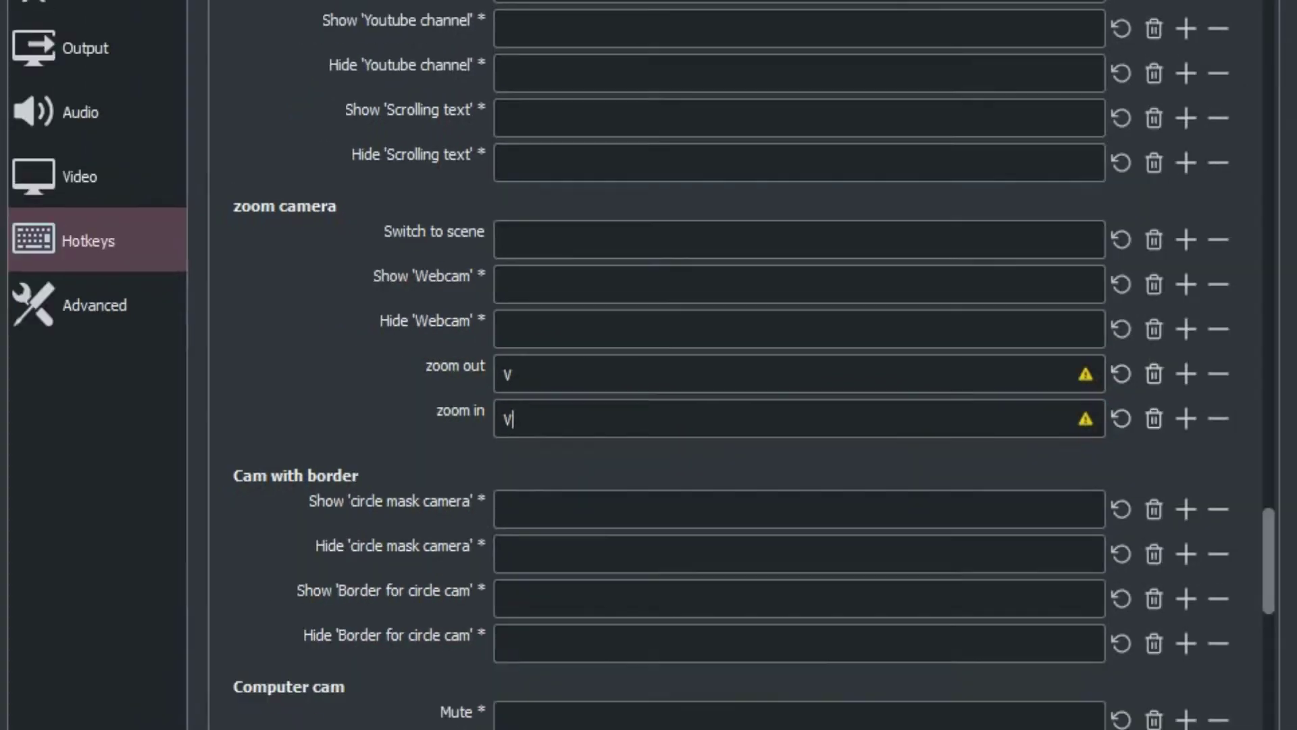
left_click(964, 614)
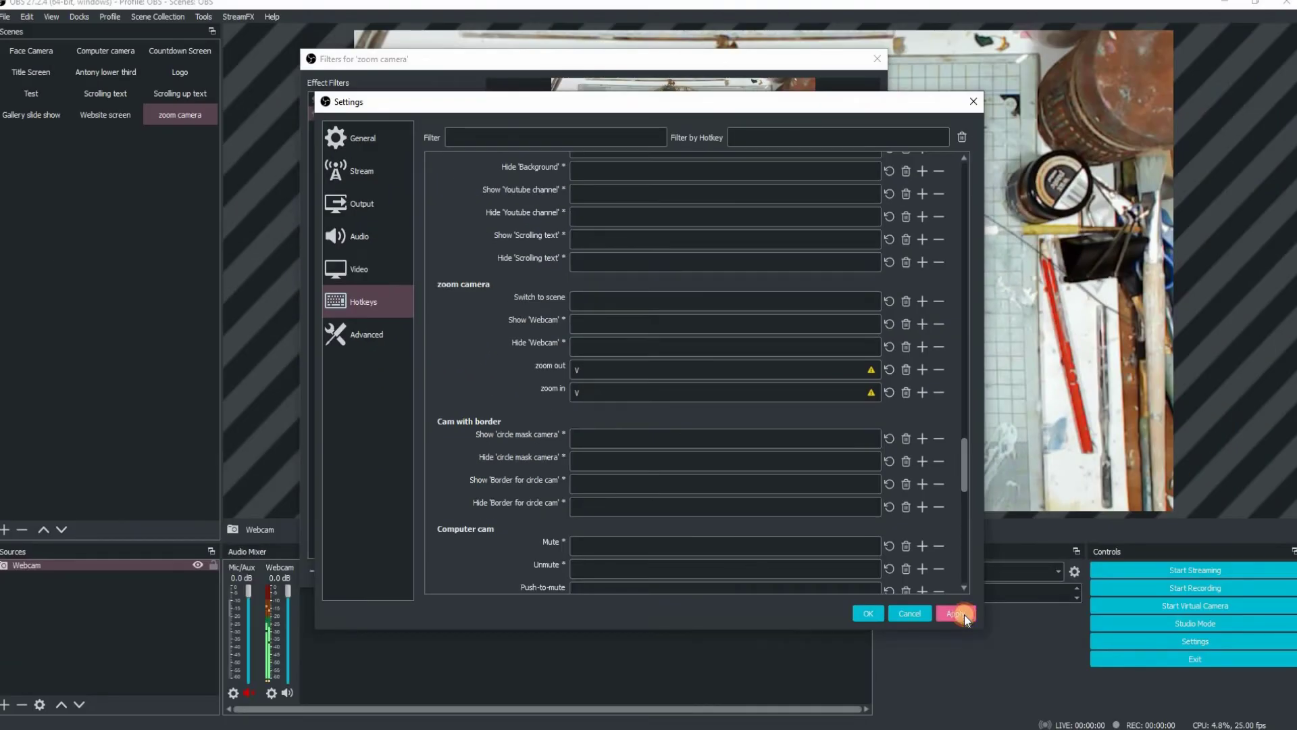
left_click(865, 613)
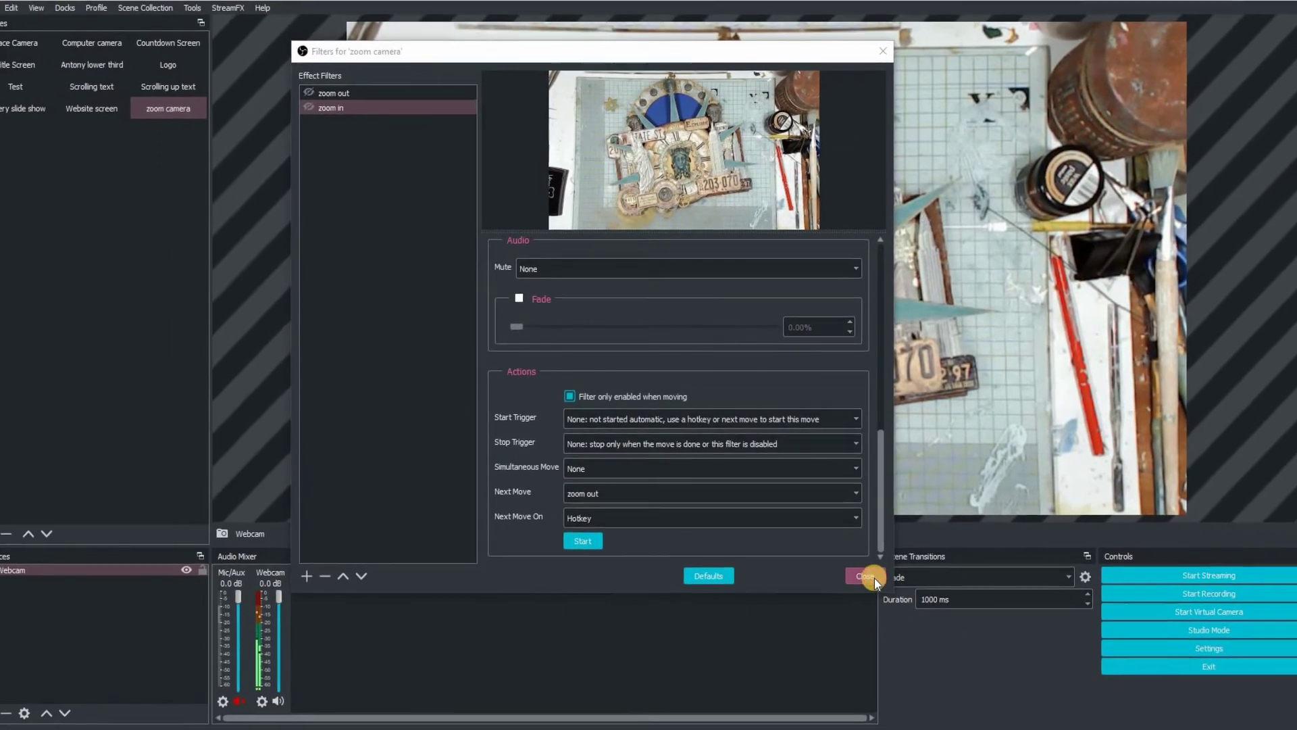
Reopen the zoom camera scene's filters and lengthen zoom out's custom duration
left_click(874, 577)
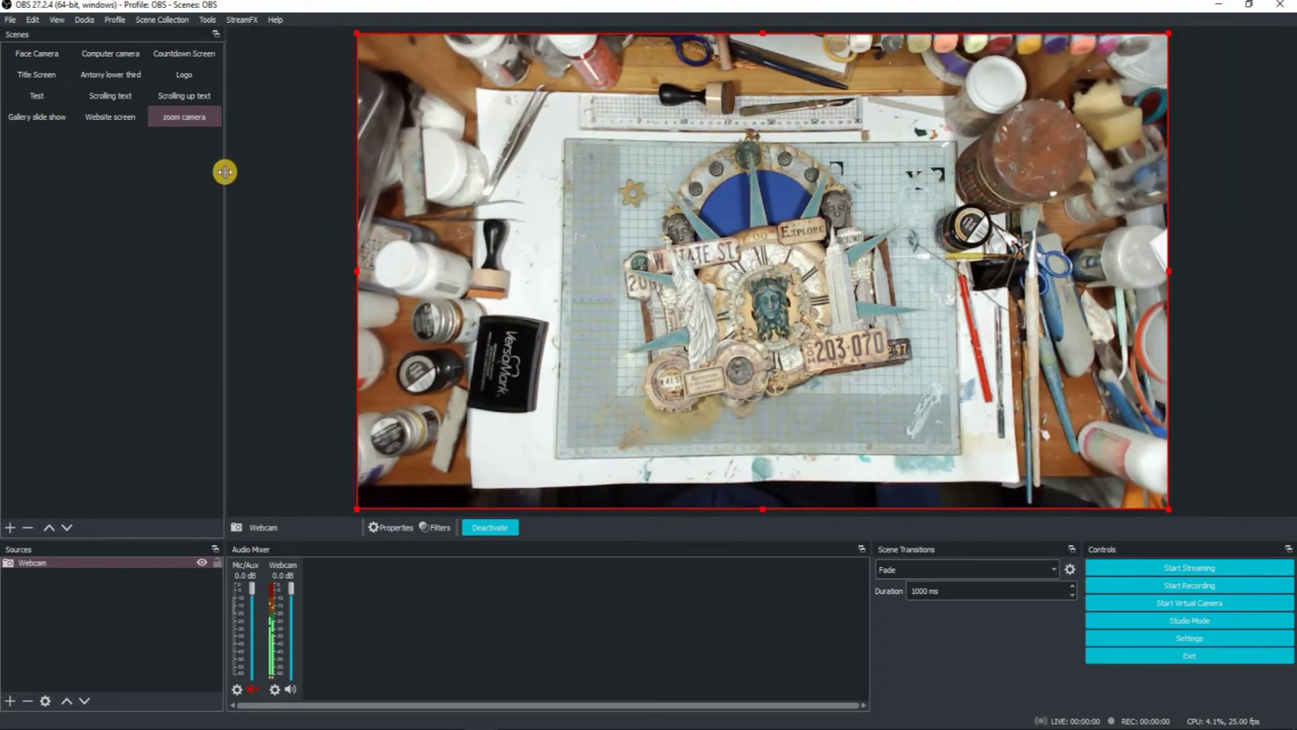
left_click(193, 120)
right_click(193, 120)
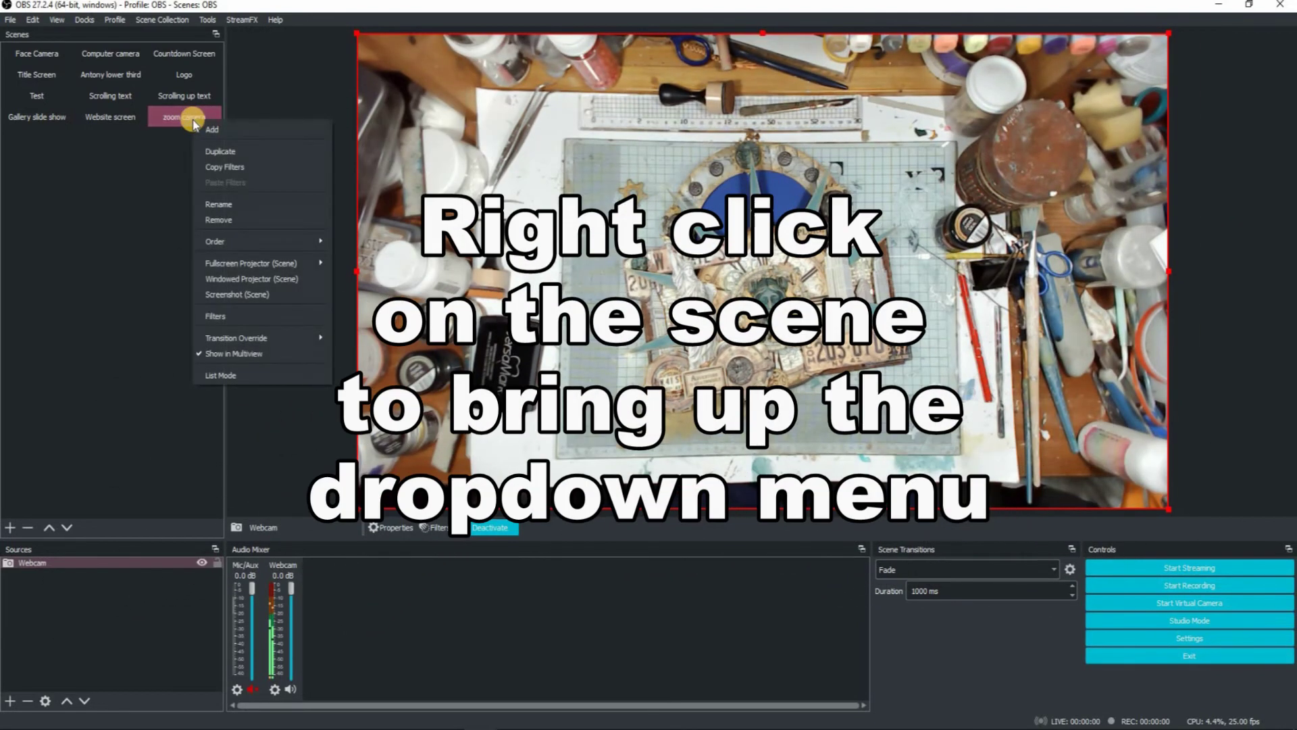
left_click(245, 316)
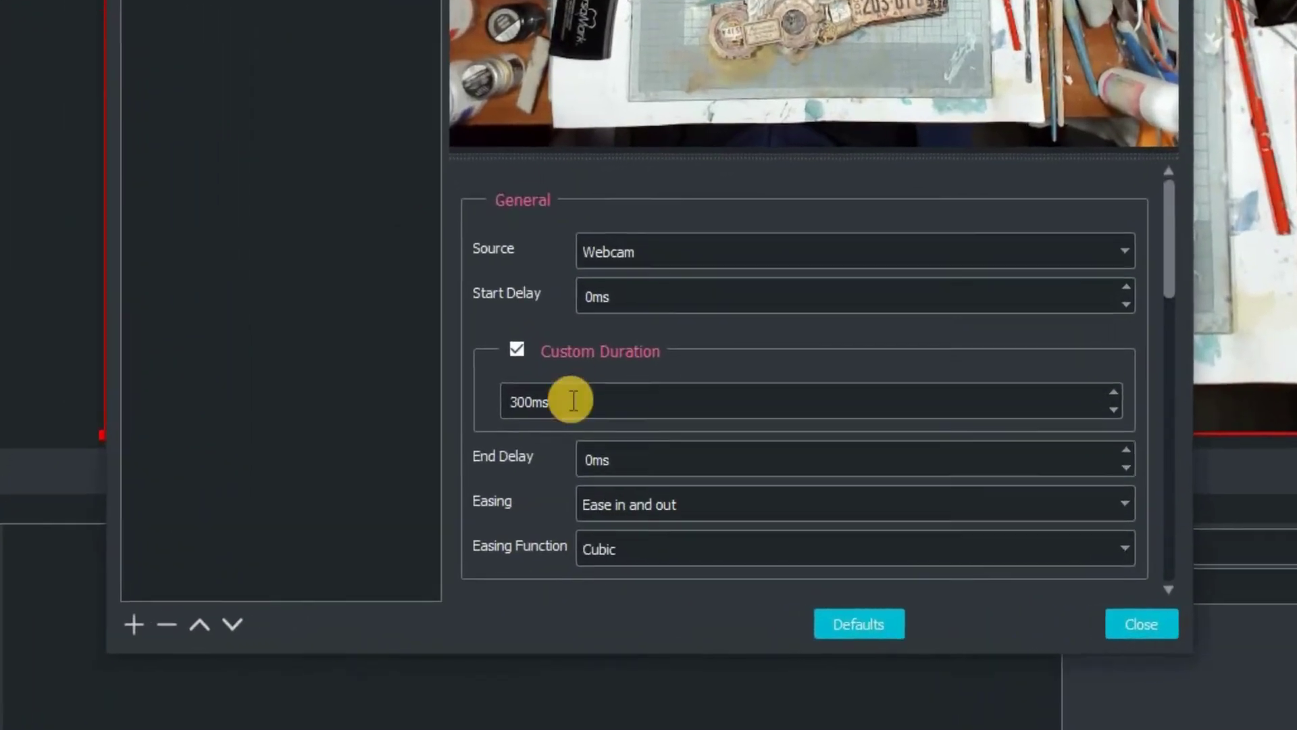
left_click(561, 458)
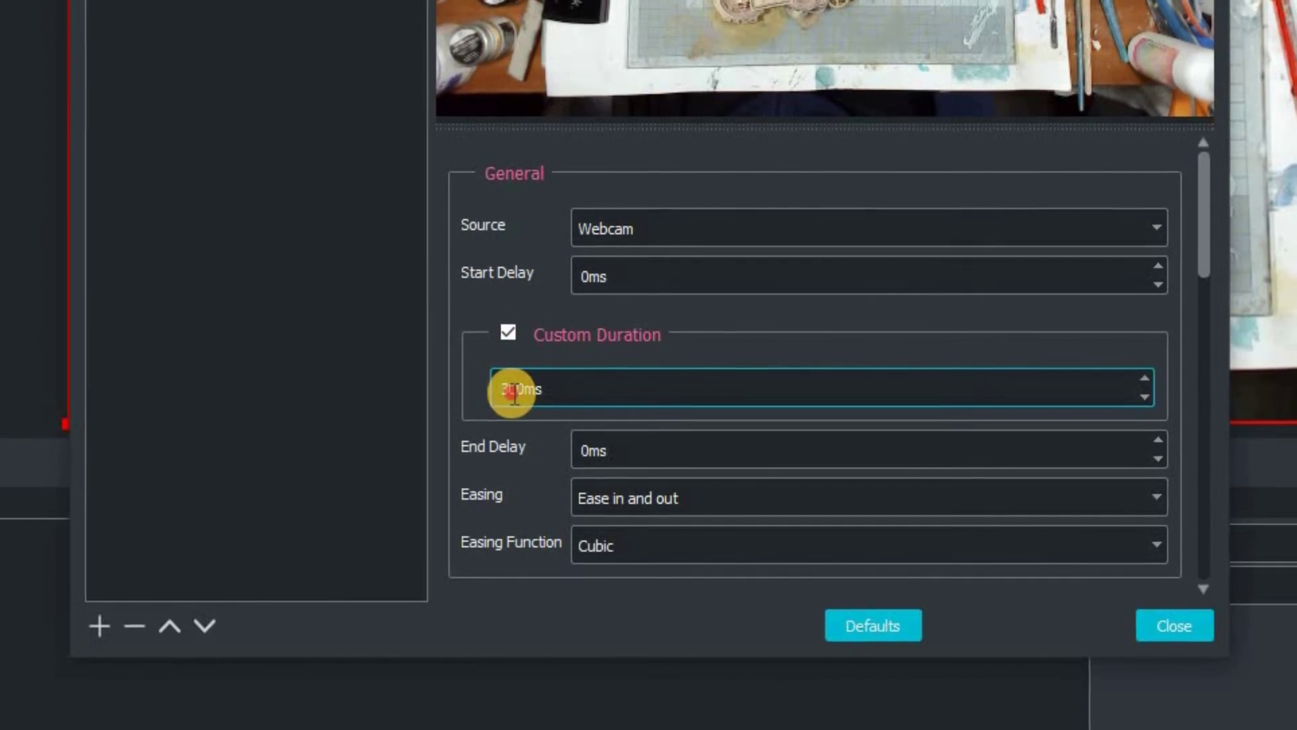
left_click(498, 386)
key("Delete")
type("5")
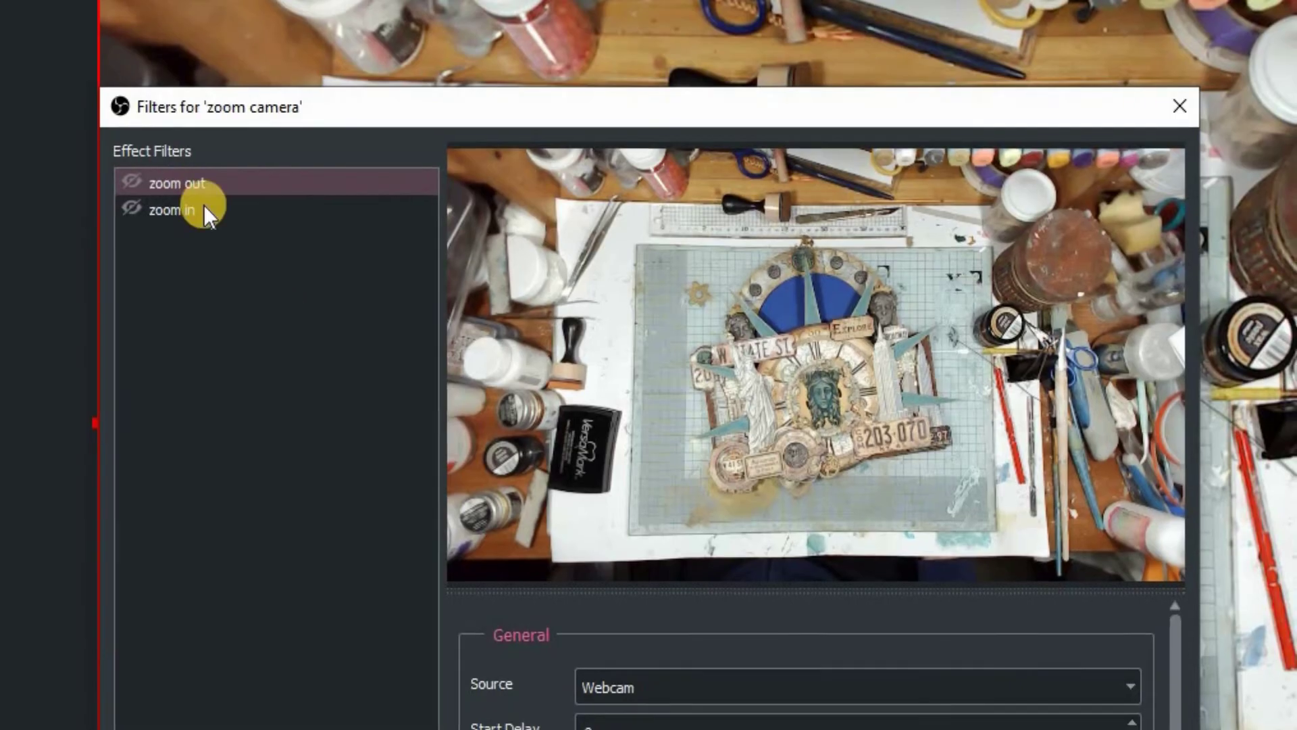
Set zoom in's custom duration to 5000 ms and close the filters window
left_click(188, 215)
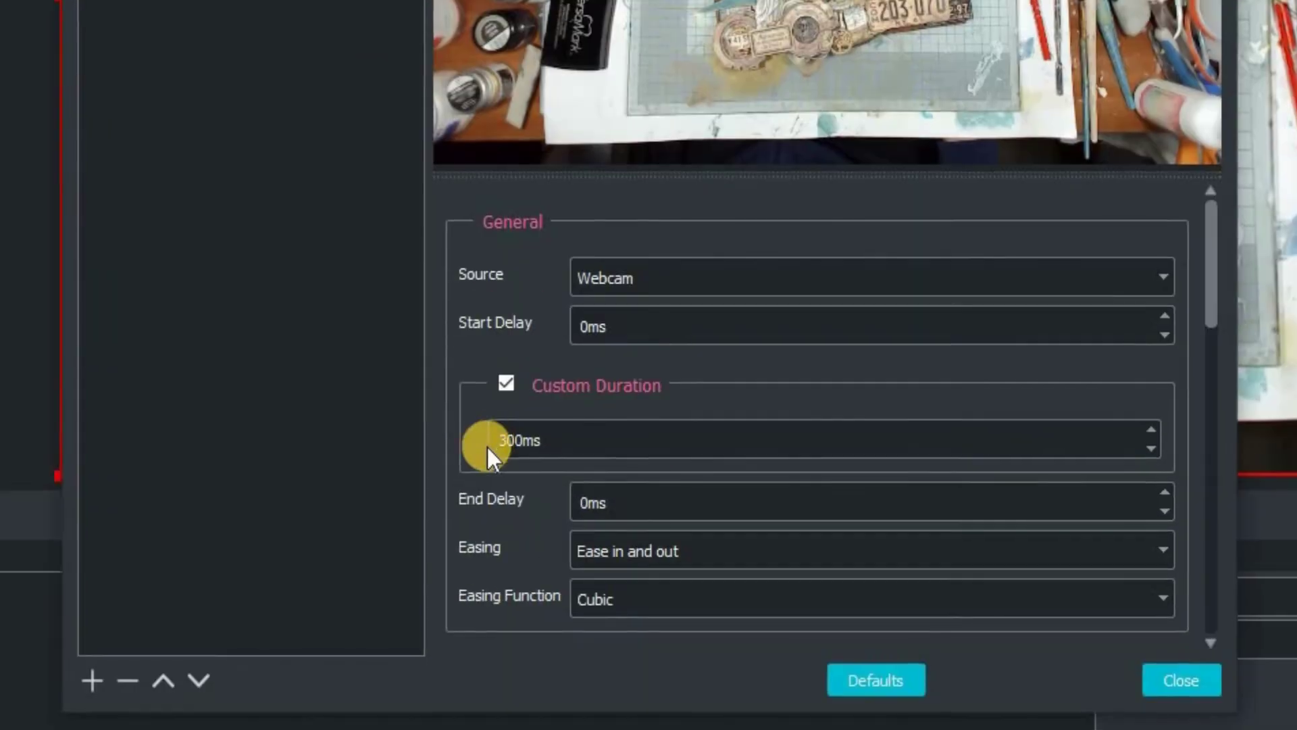
left_click(503, 443)
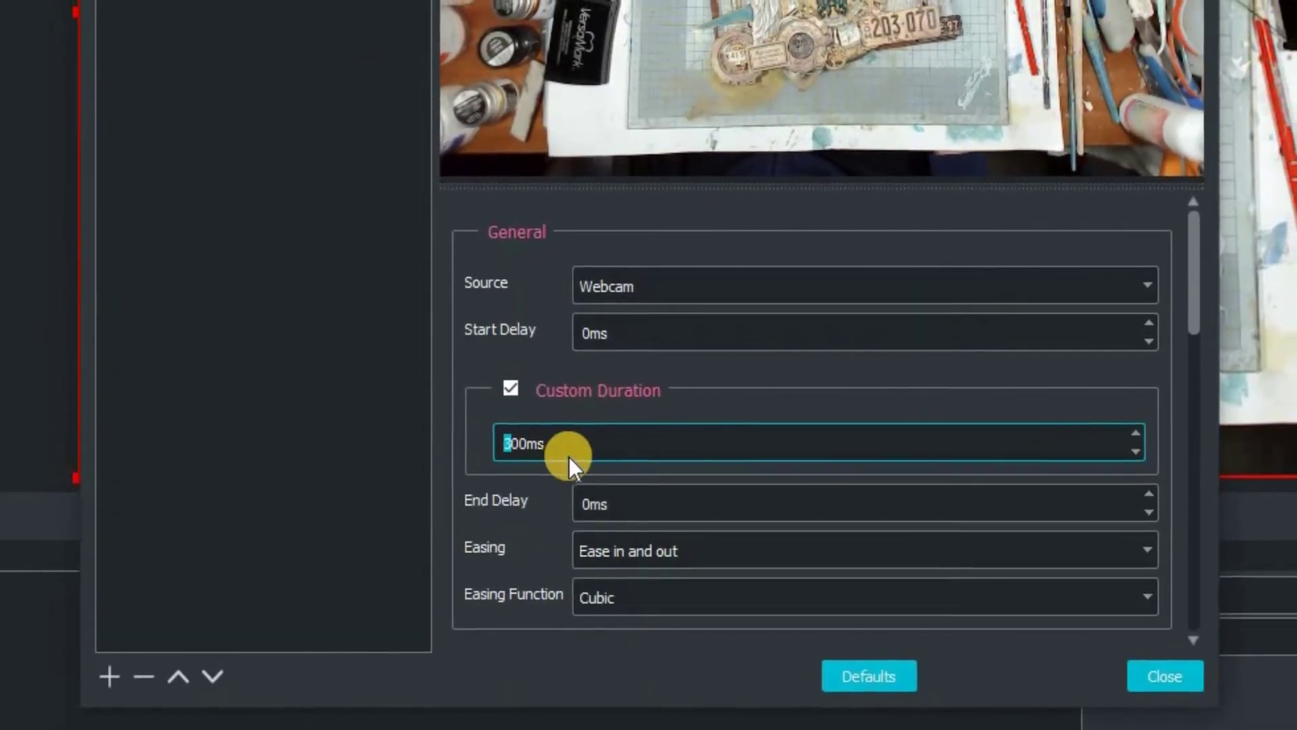
key("Delete")
type("50")
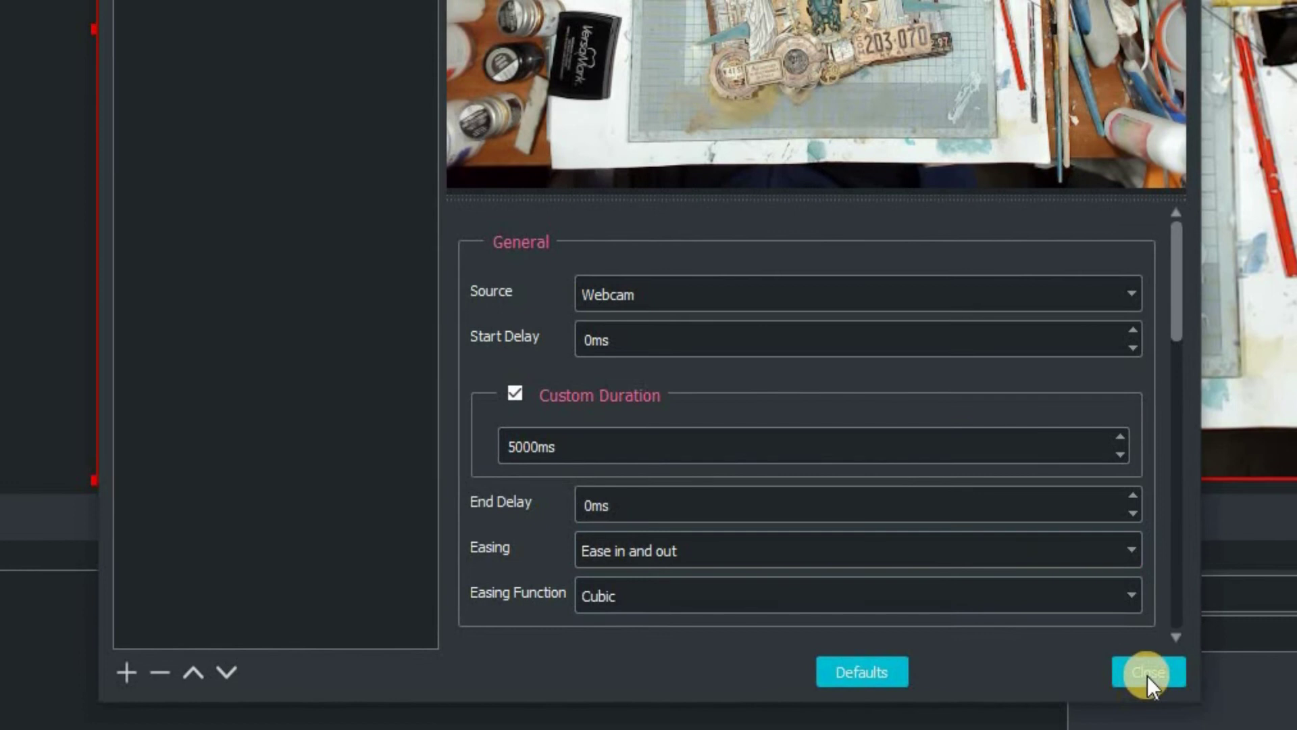
left_click(1135, 669)
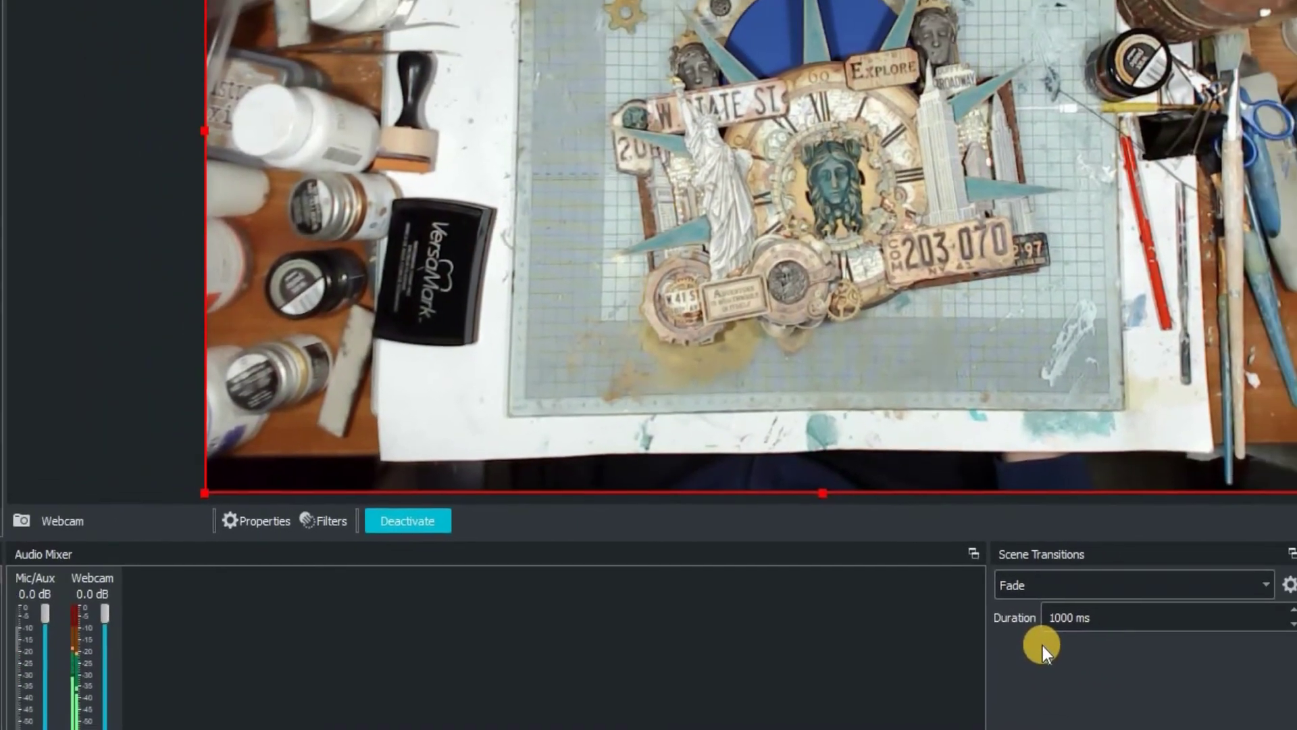